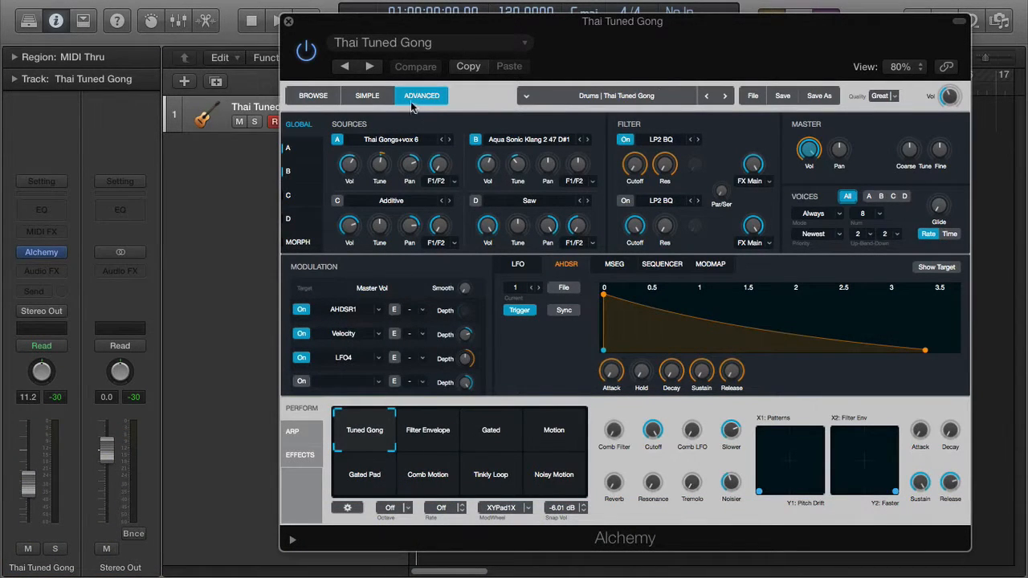
Look through the plug-in's Browse and Simple views, and return to the Advanced view.
click(314, 96)
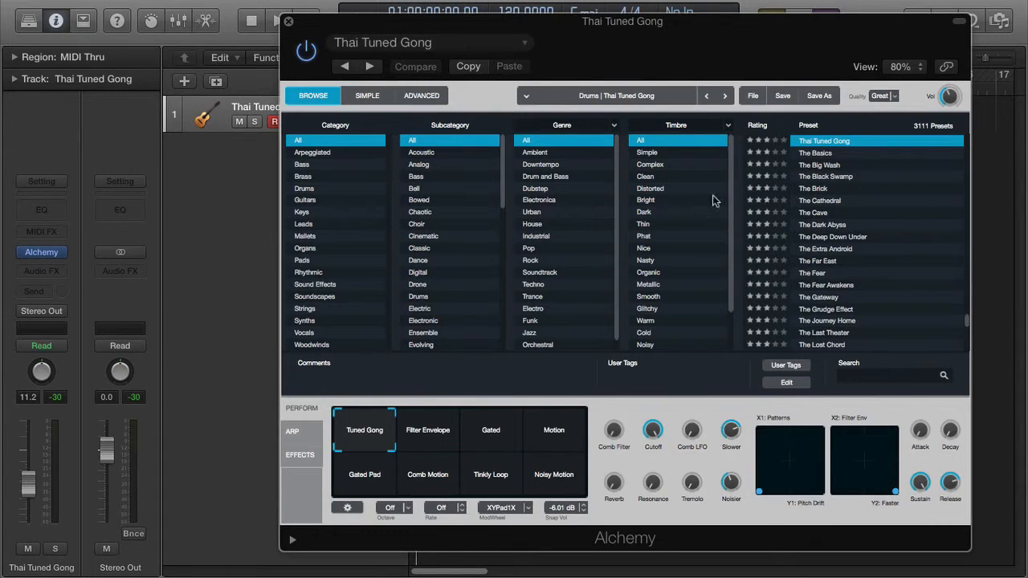
click(368, 97)
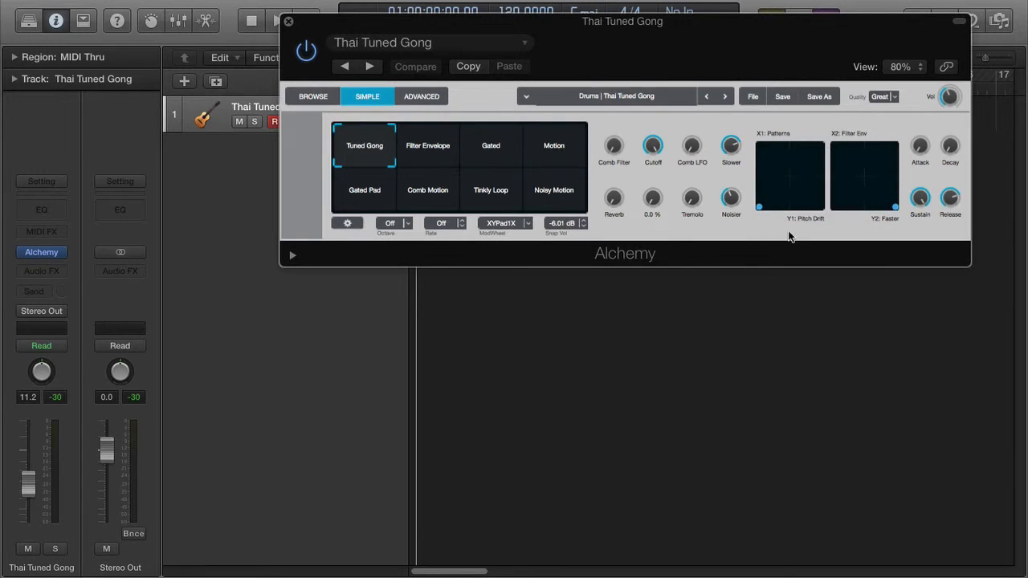
click(434, 96)
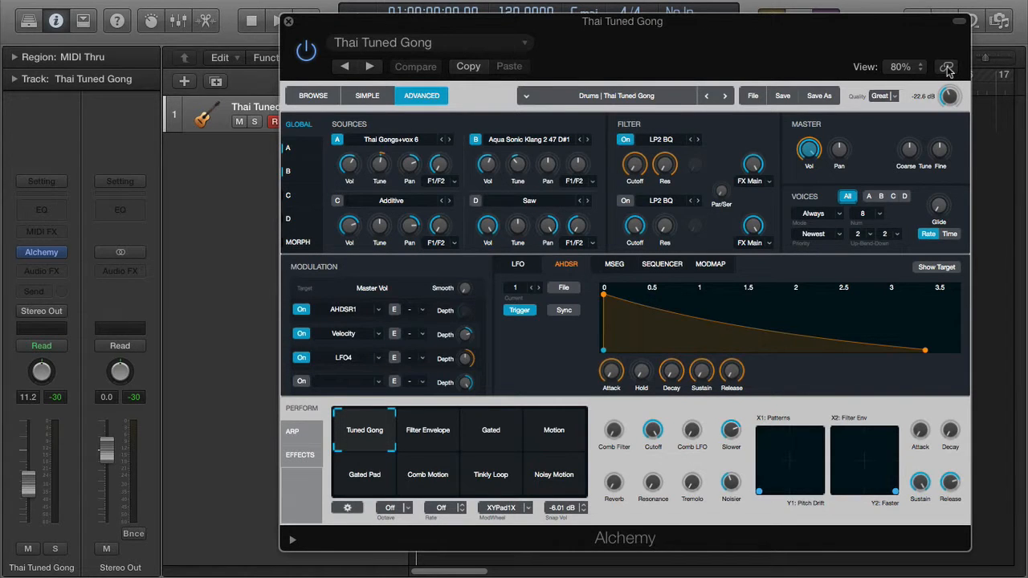
Audition the Thai Tuned Gong preset, stop playback and return the playhead to the project start.
key(space)
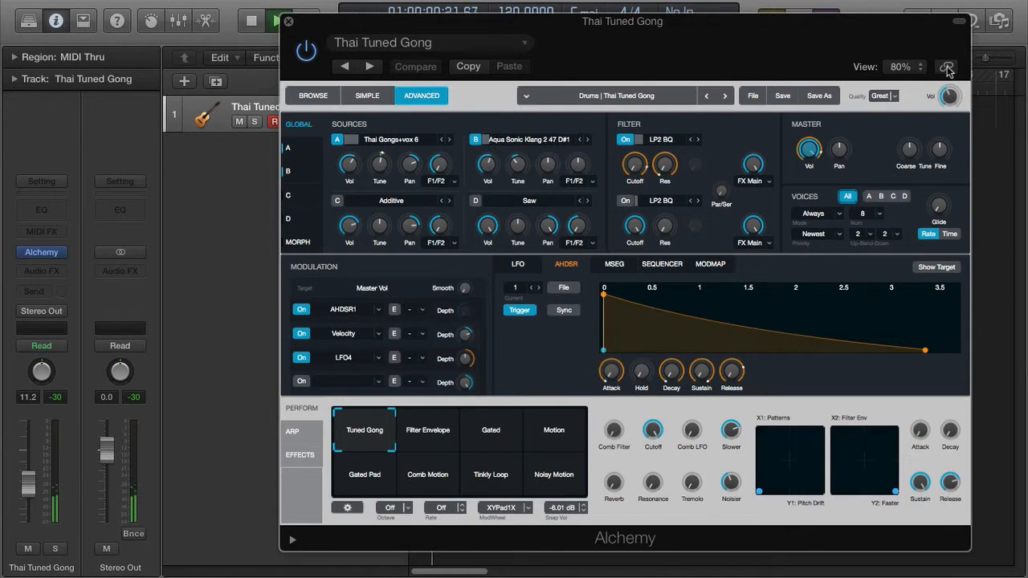
key(space)
key(Return)
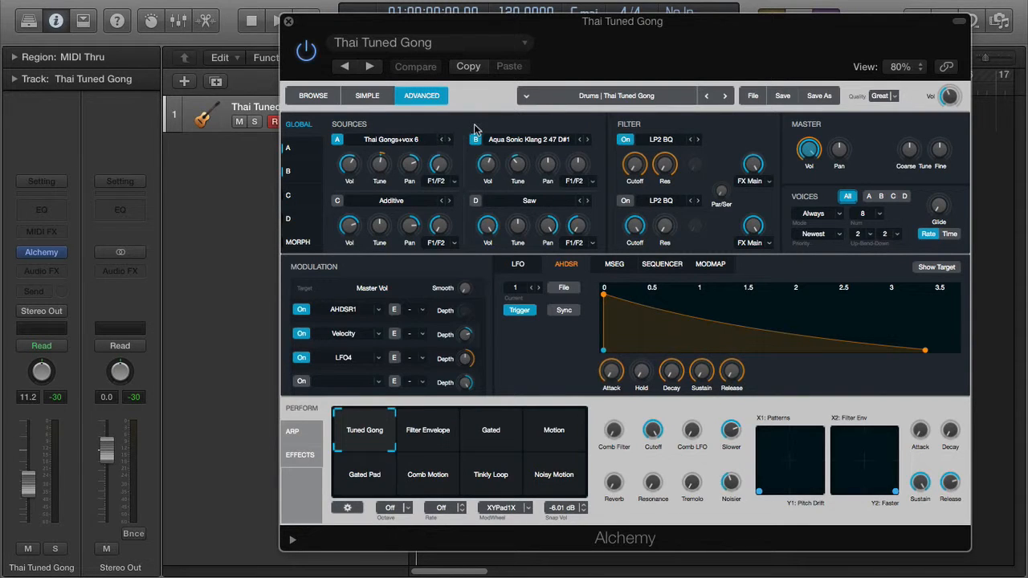
Look through the detailed pages of the individual sources A, C and D, and return to the Global page.
mouse_move(347, 208)
click(310, 149)
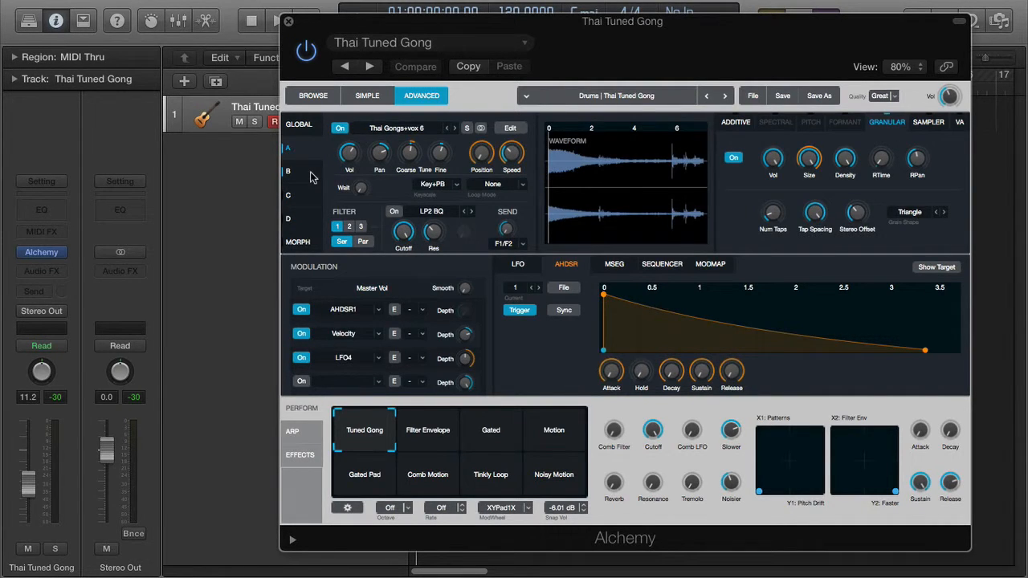
click(311, 196)
click(313, 222)
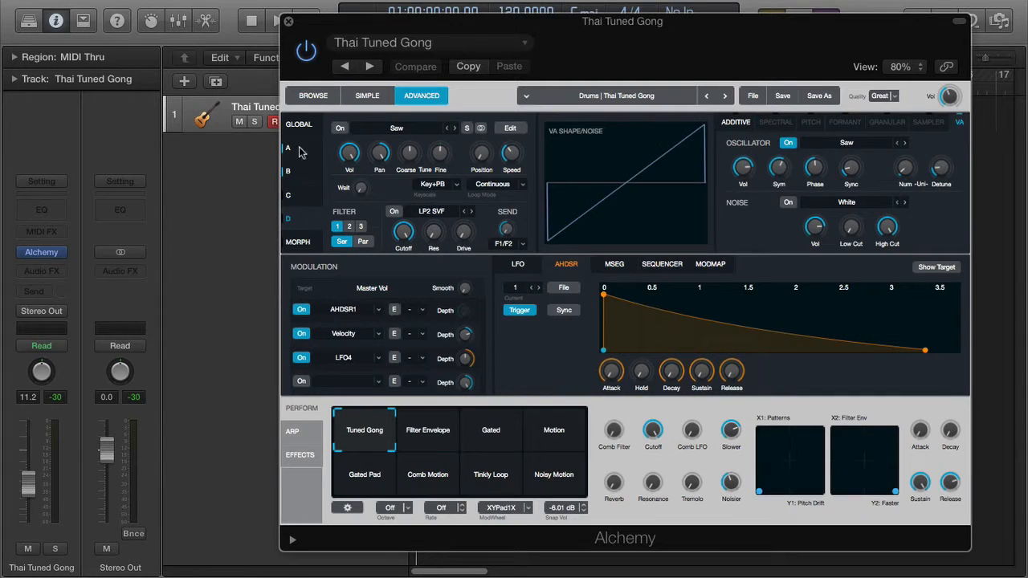
click(301, 130)
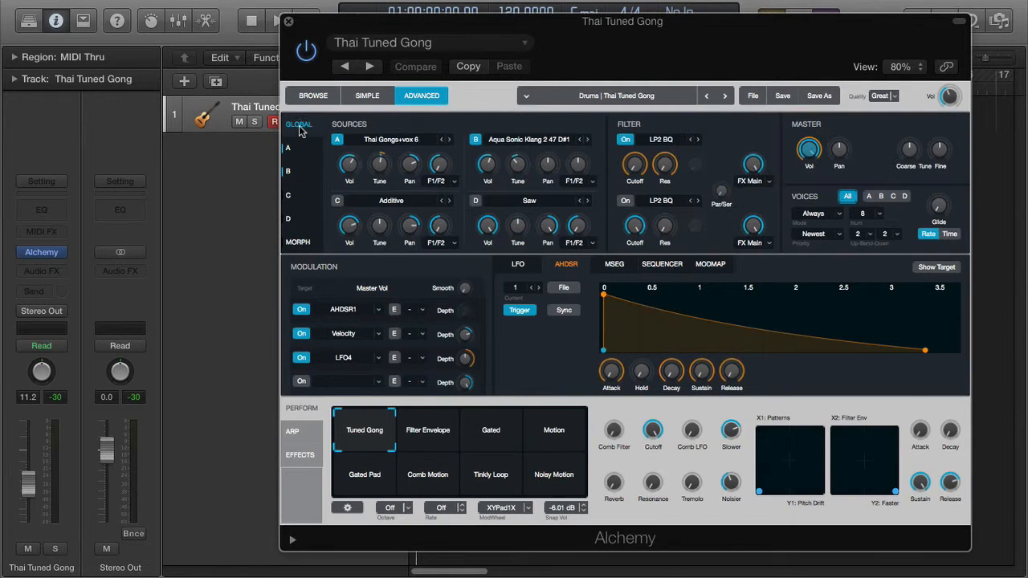
View the source options for source A and dismiss them without choosing any.
click(404, 138)
click(454, 121)
click(421, 141)
click(460, 133)
Switch sources A and B off and back on, and switch sources C and D on and off again.
click(338, 140)
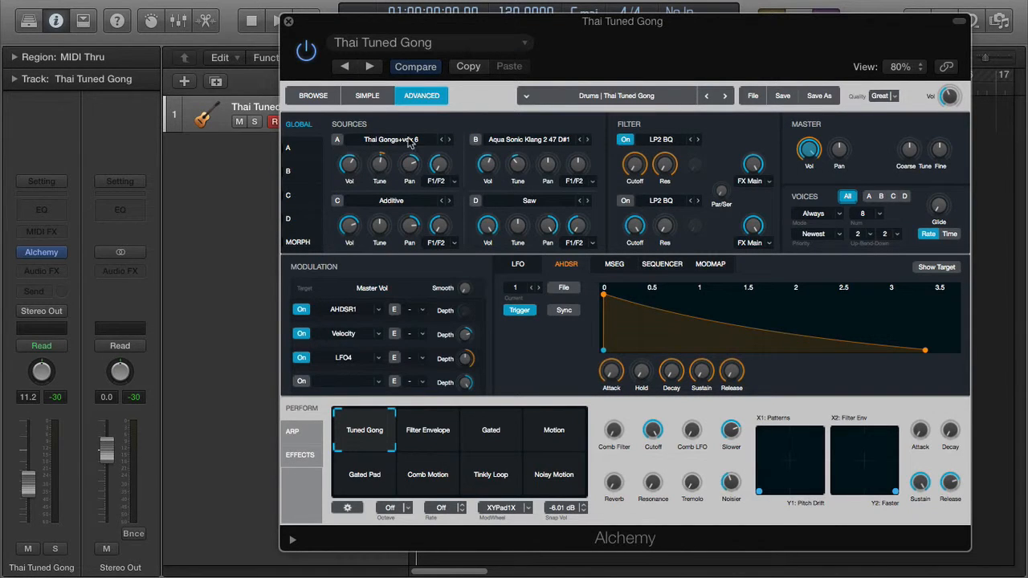
click(337, 139)
click(475, 140)
click(339, 202)
click(474, 202)
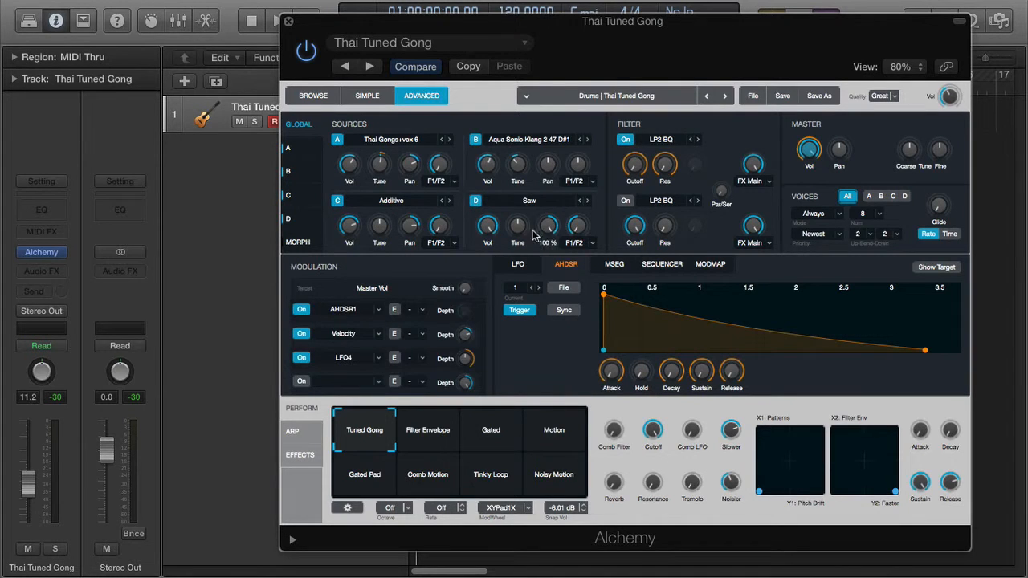
click(476, 201)
click(338, 203)
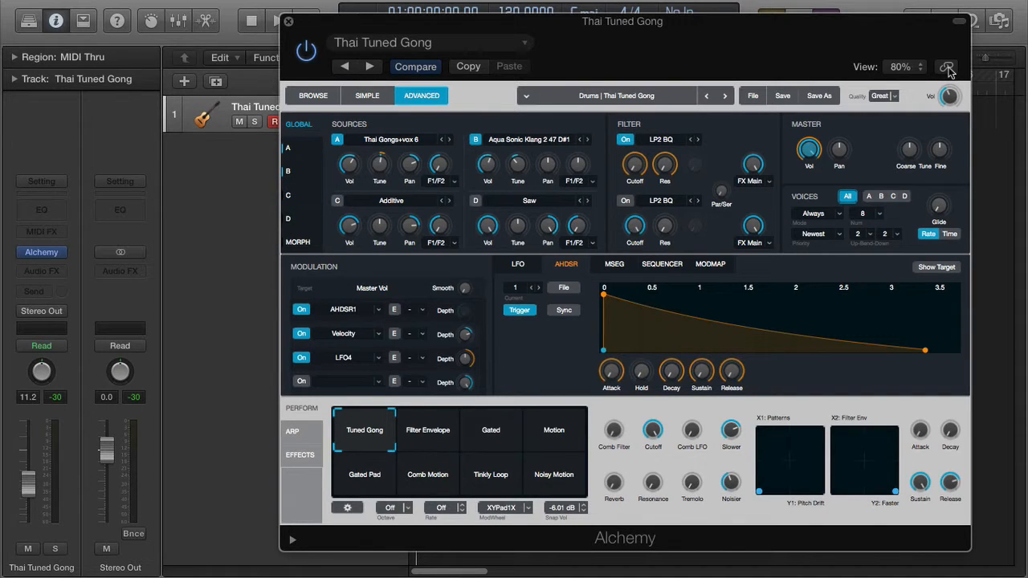
View the Morph page with its crossfade pad, and return to the Global page.
mouse_move(410, 157)
click(299, 241)
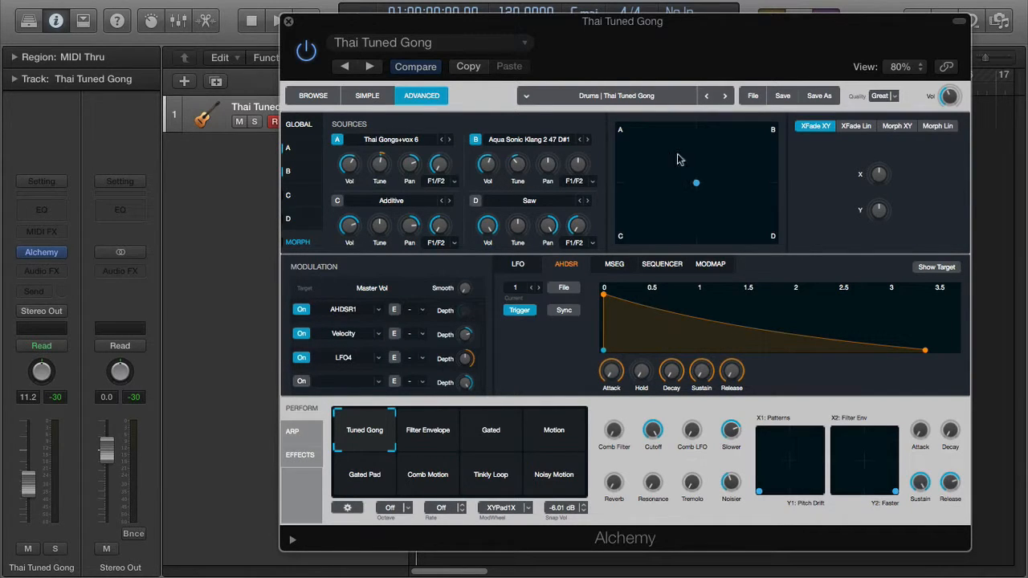
mouse_move(889, 223)
click(297, 128)
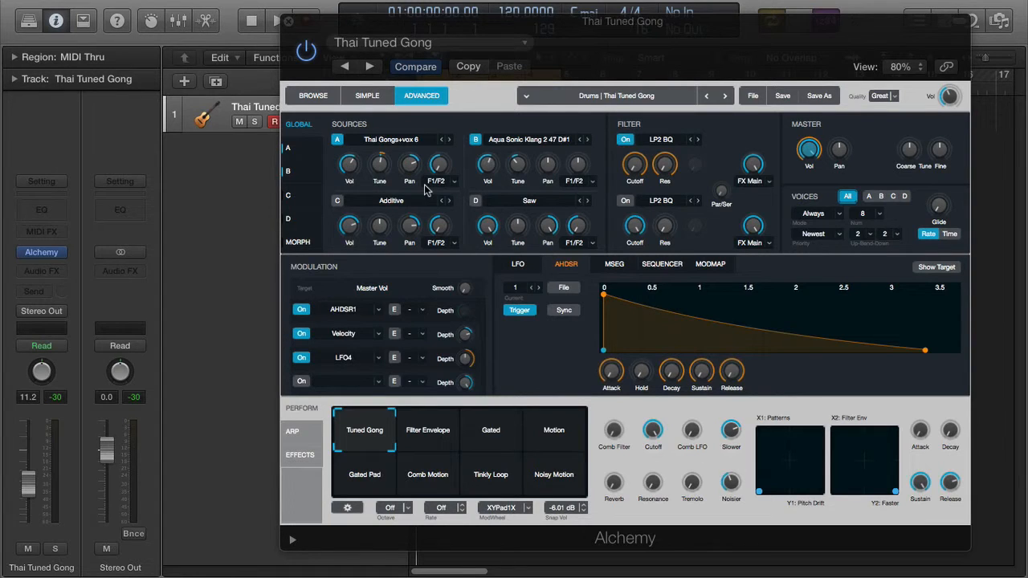
Examine the Import Audio and Load VA options for source A without loading anything.
click(428, 143)
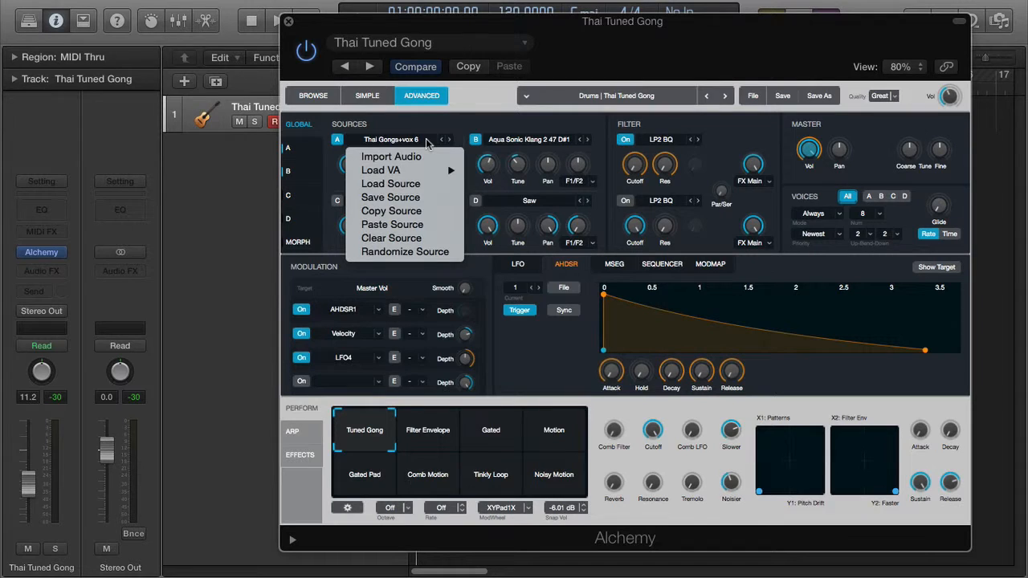
mouse_move(425, 177)
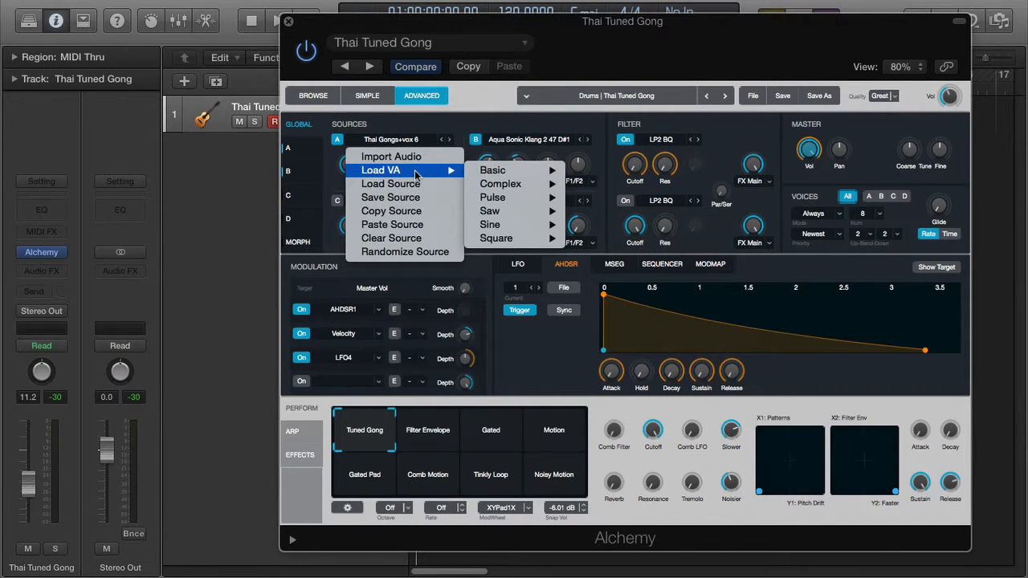
click(435, 131)
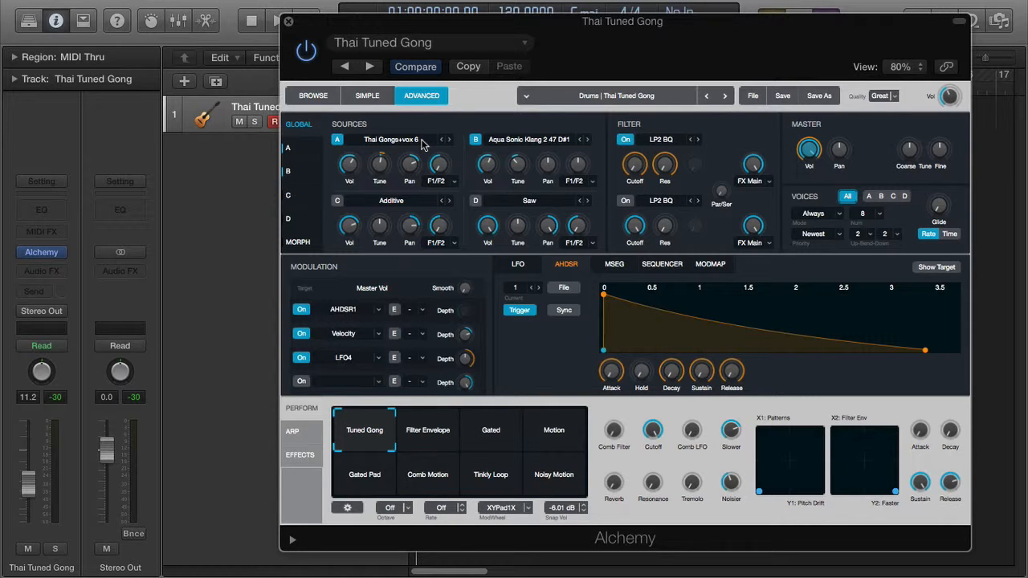
click(422, 144)
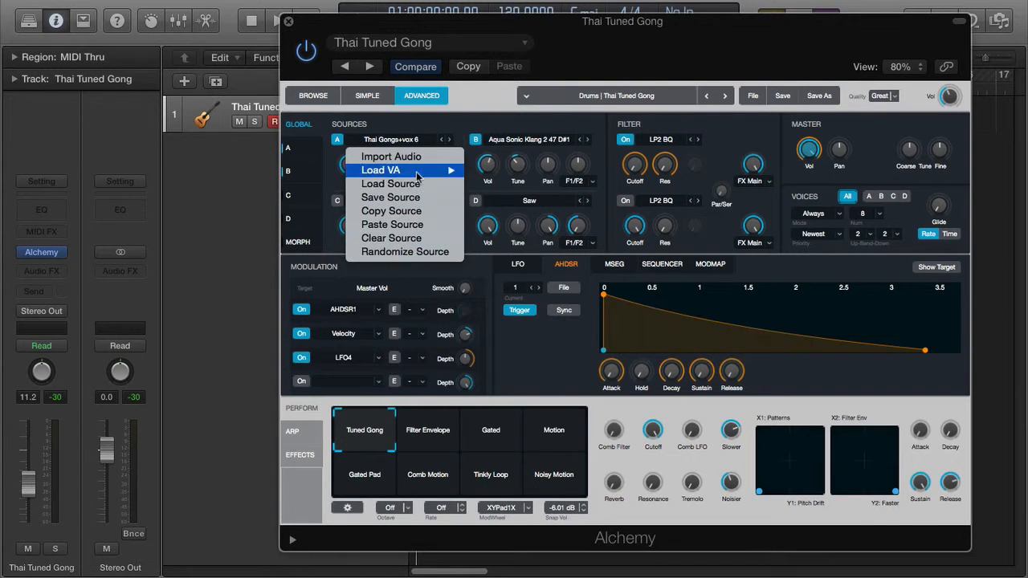
click(423, 129)
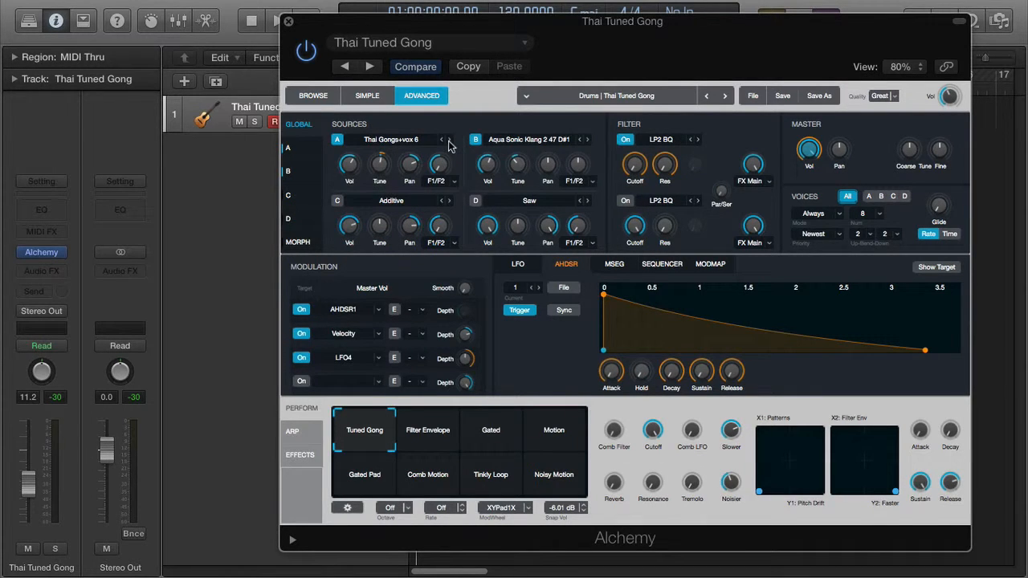
Step source A to the next source and back to Thai Gongs+vox 6, and audition the preset.
click(449, 141)
click(442, 140)
key(space)
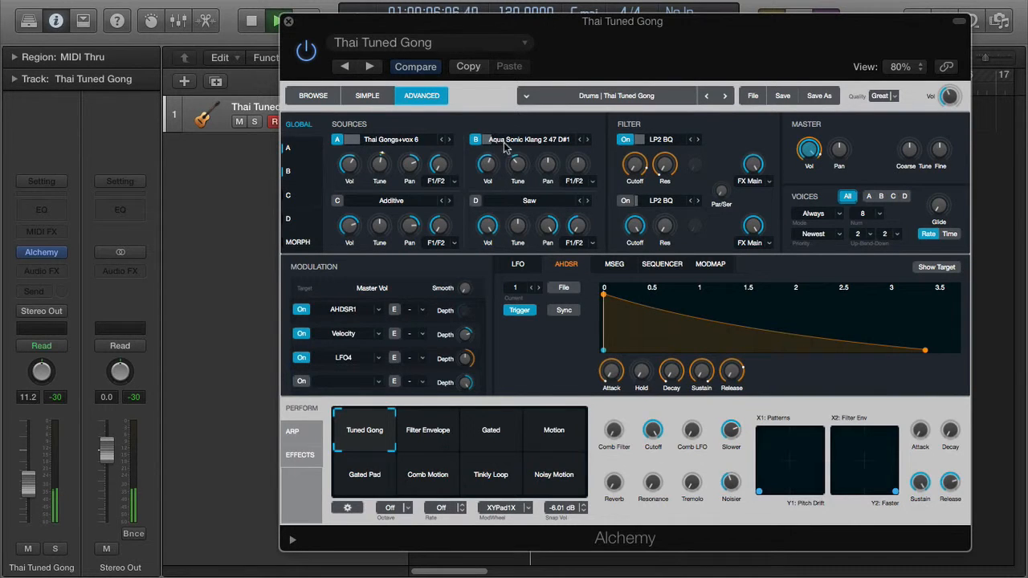
key(space)
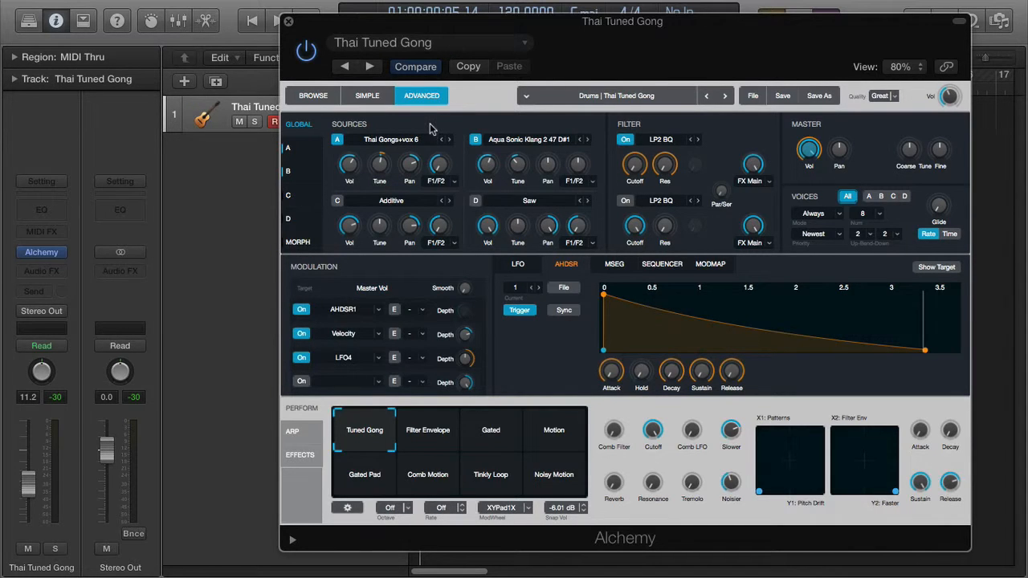
Examine the Load VA waveform categories for source A, including Basic, Saw and Square, without loading one.
mouse_move(351, 173)
mouse_move(487, 167)
mouse_move(416, 173)
click(433, 142)
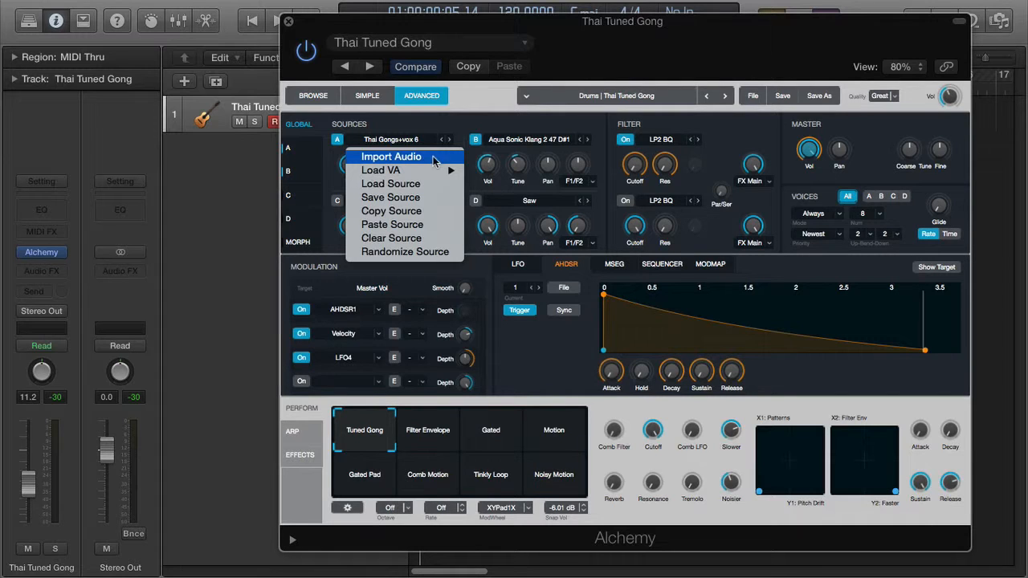
mouse_move(438, 175)
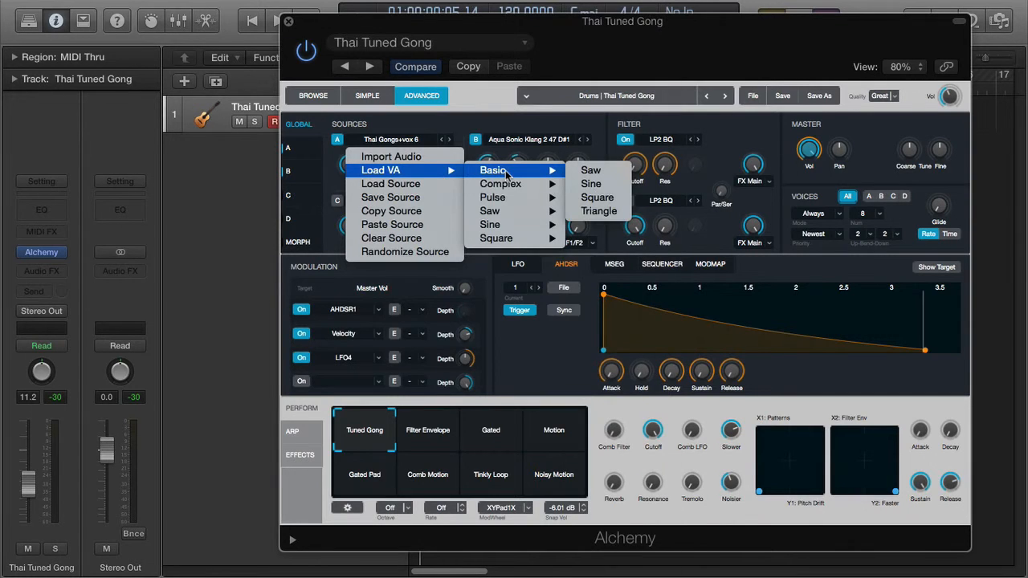
mouse_move(552, 184)
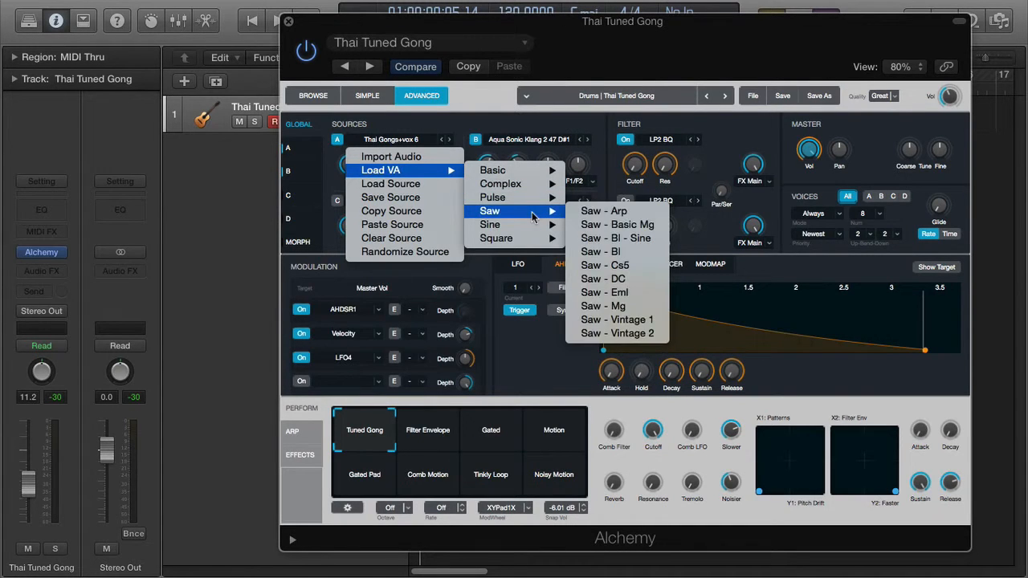
mouse_move(531, 241)
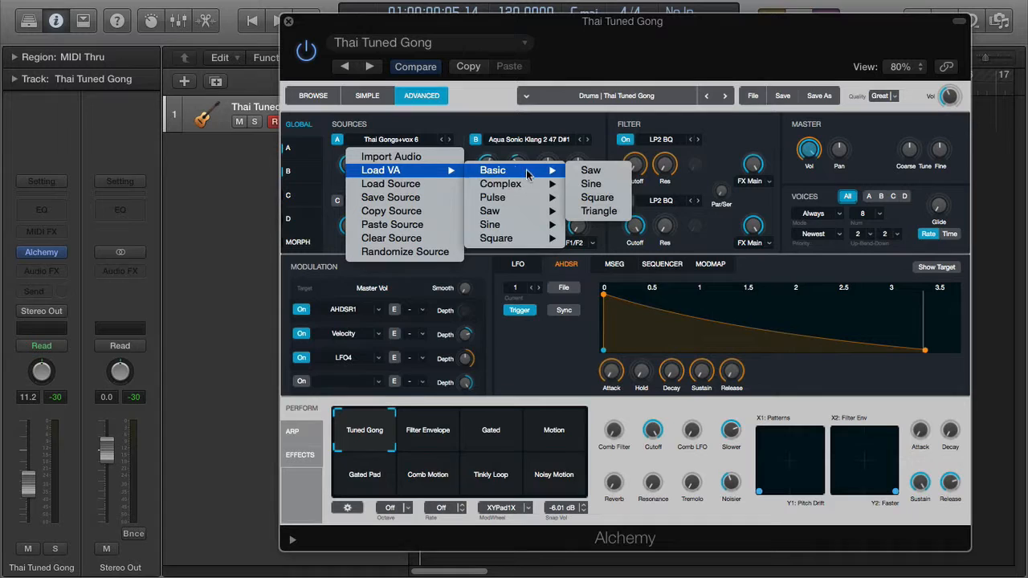
mouse_move(544, 213)
click(439, 129)
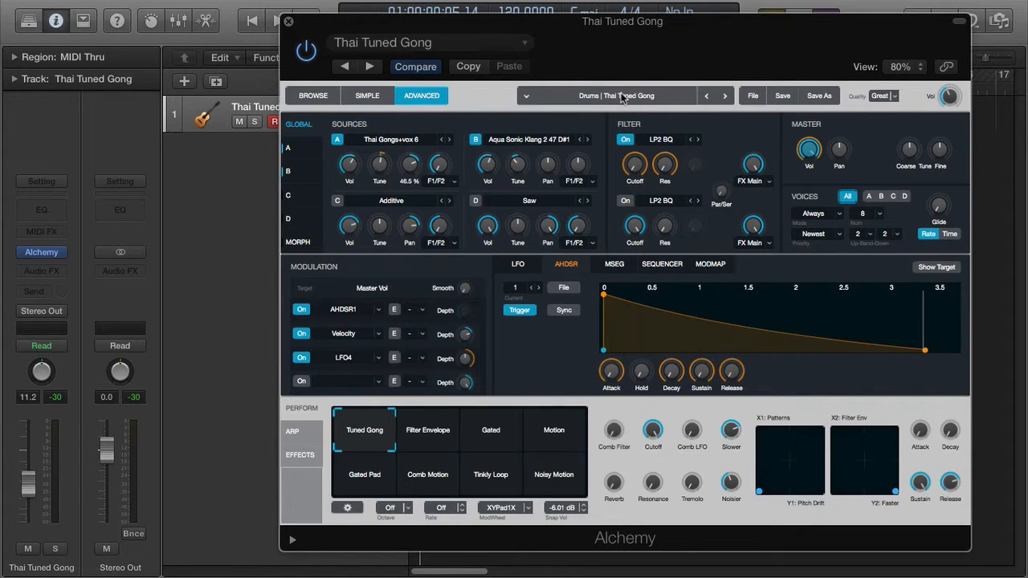
Check the Load Source option for source A without loading a source.
click(423, 142)
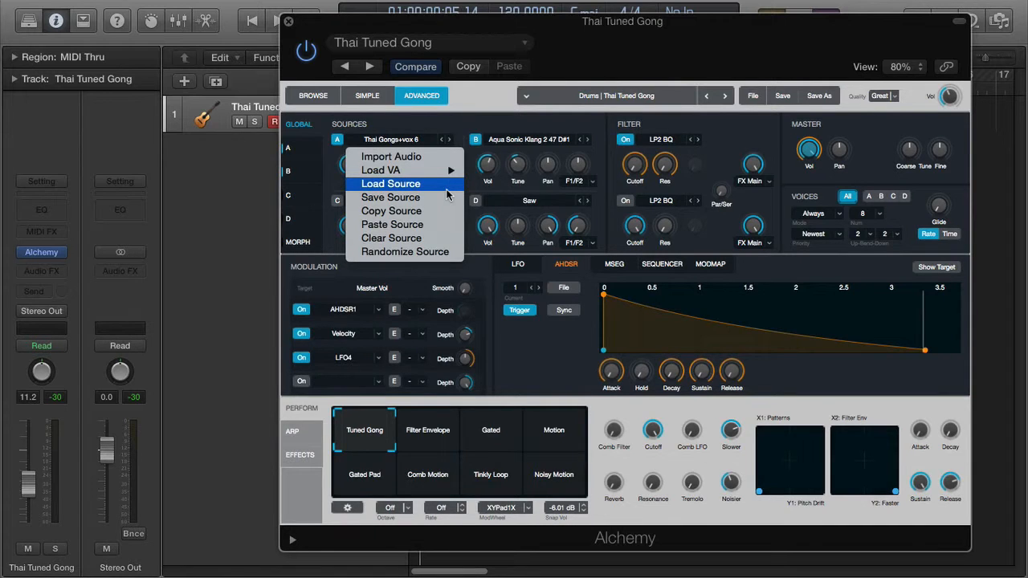
click(453, 122)
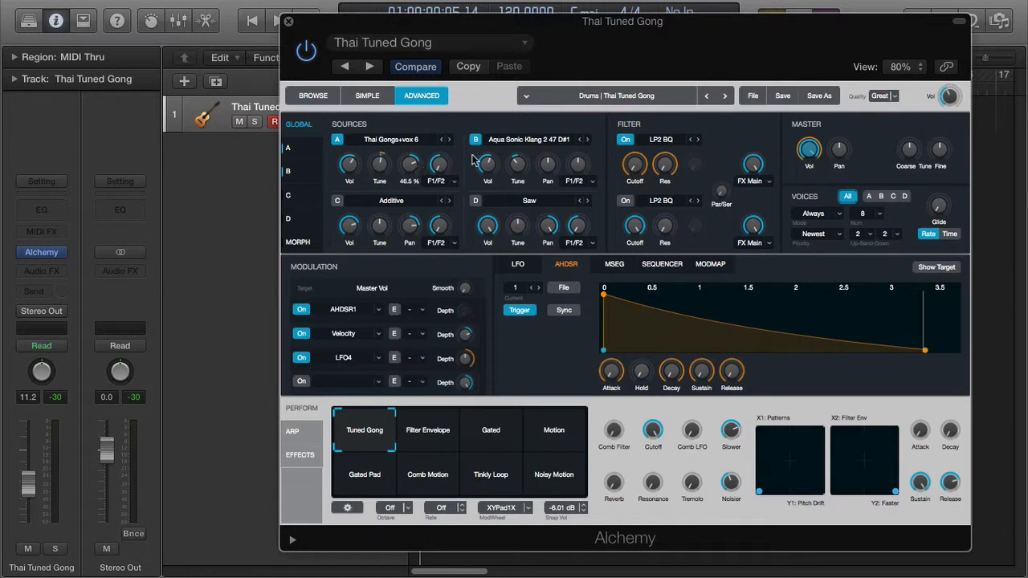
click(398, 140)
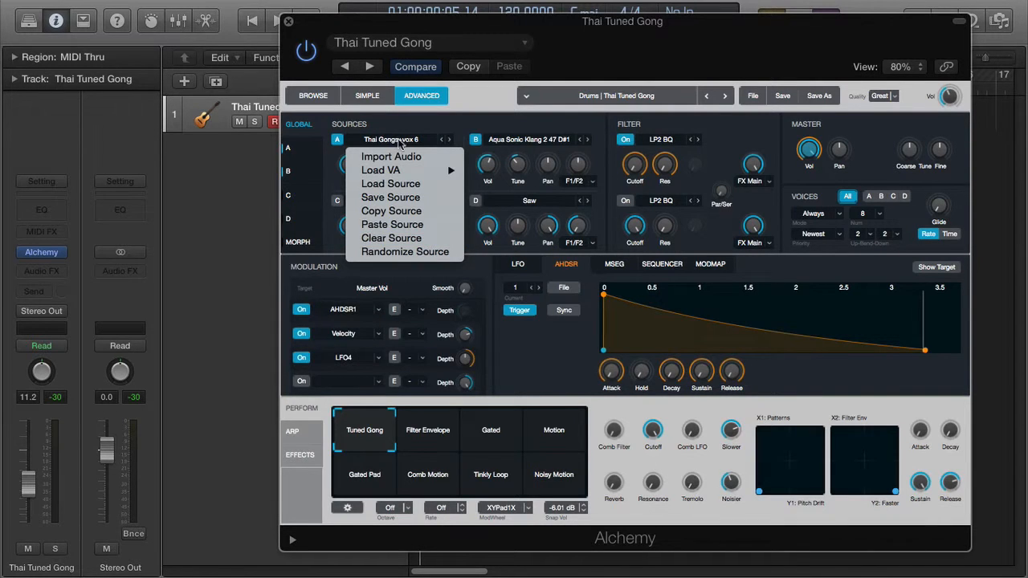
click(432, 131)
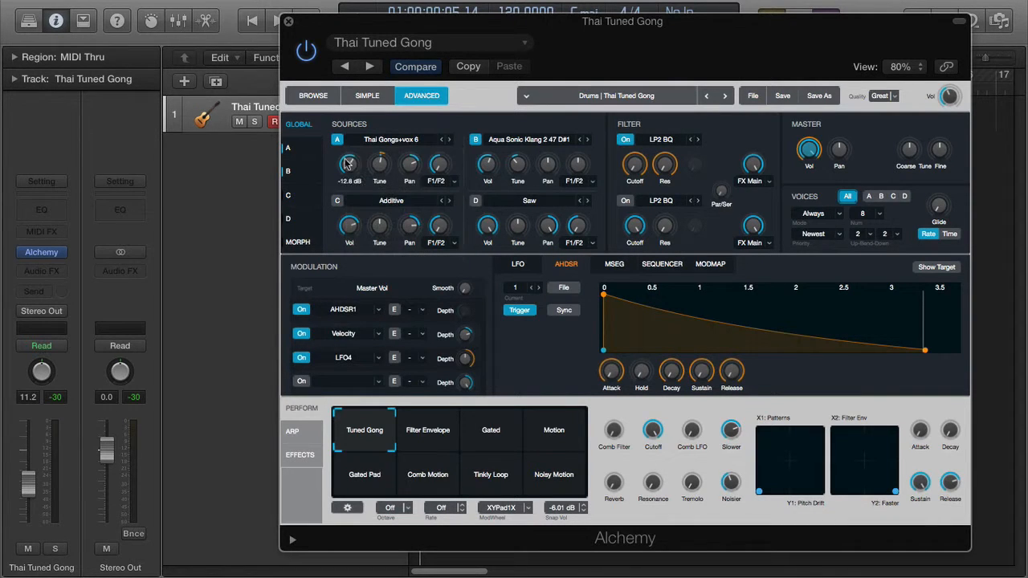
Check the Save Source dialog for source A and its default Source folder in column view, without saving.
click(423, 141)
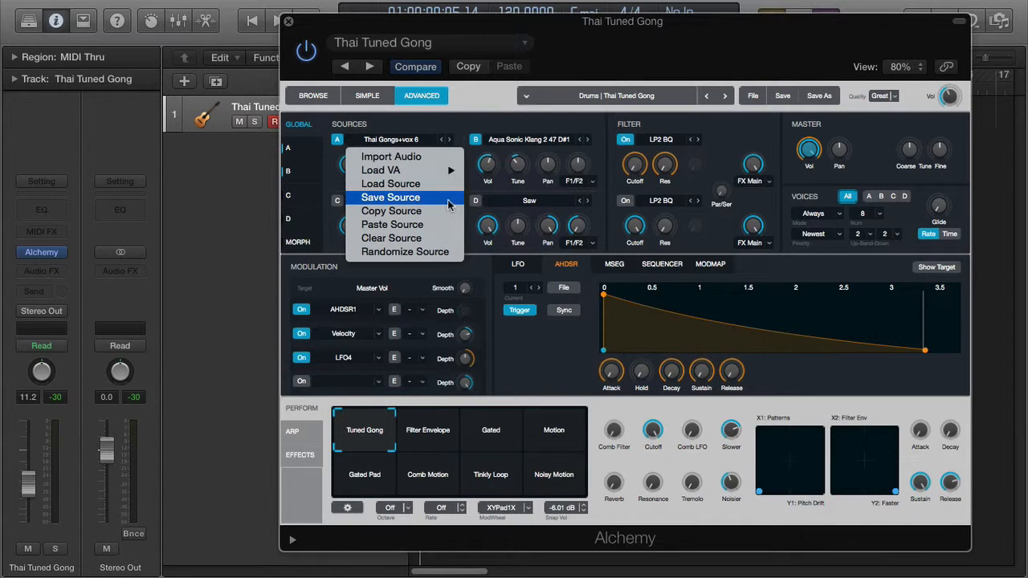
click(447, 201)
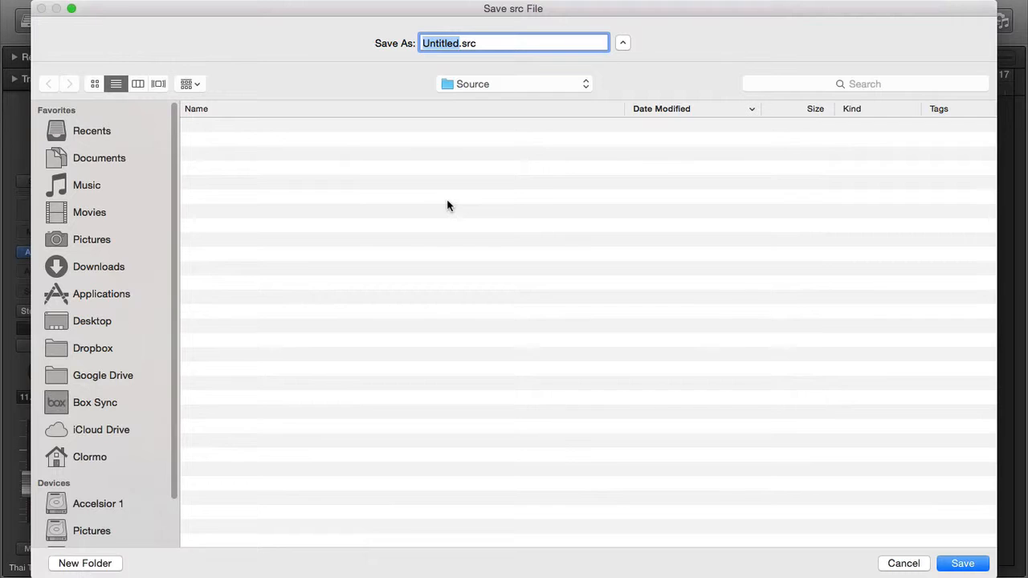
click(72, 8)
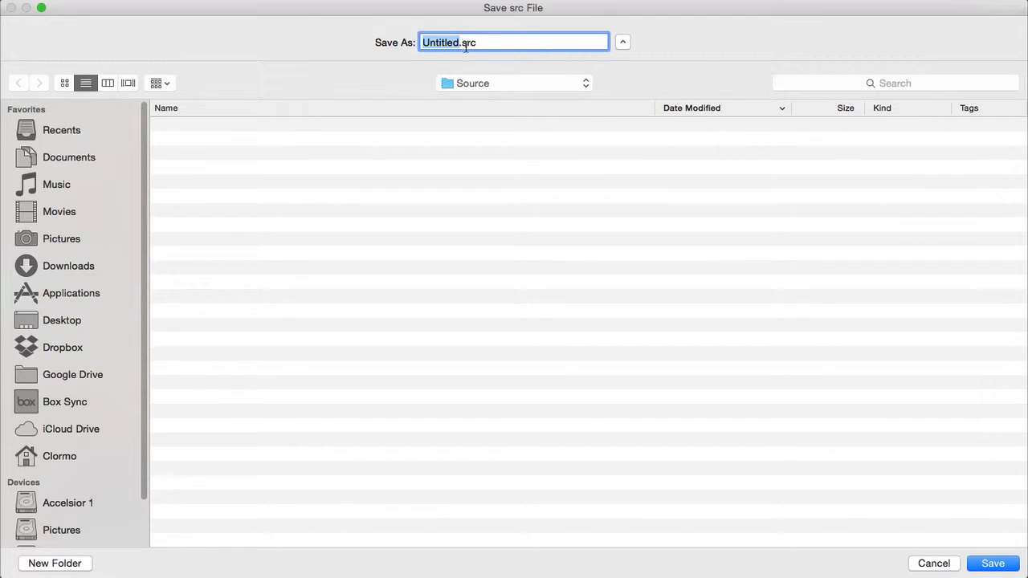
click(498, 87)
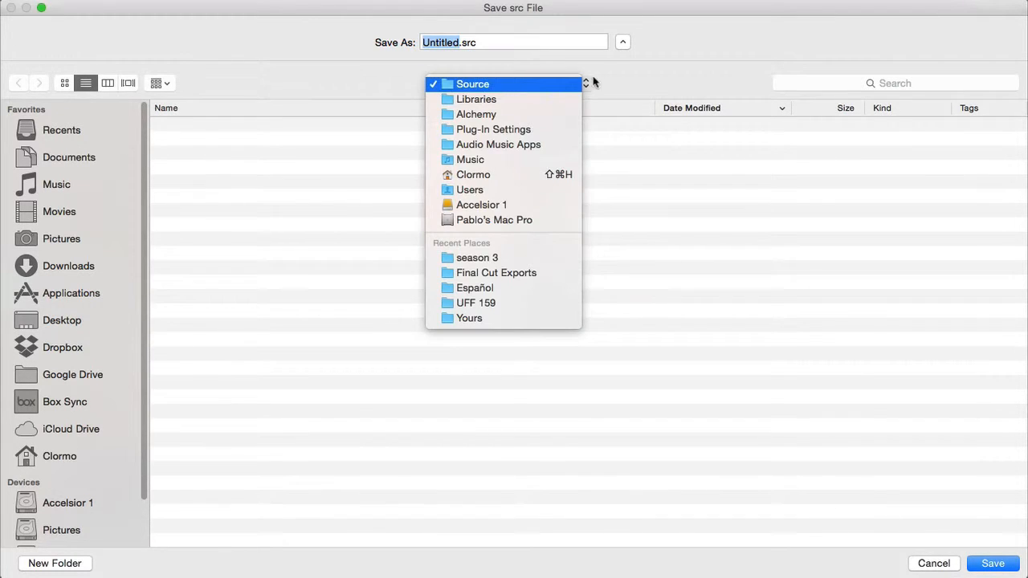
click(563, 82)
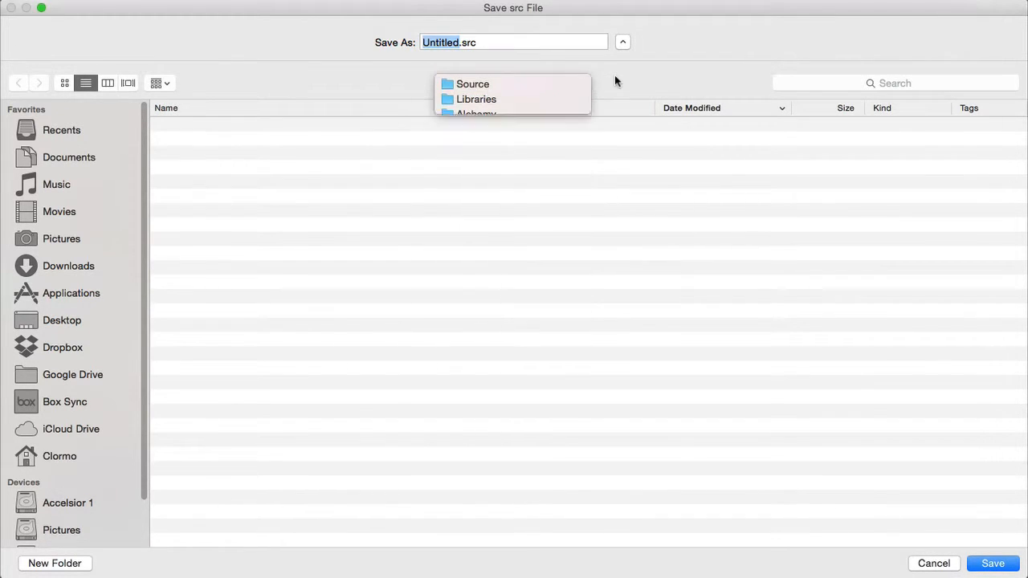
click(112, 82)
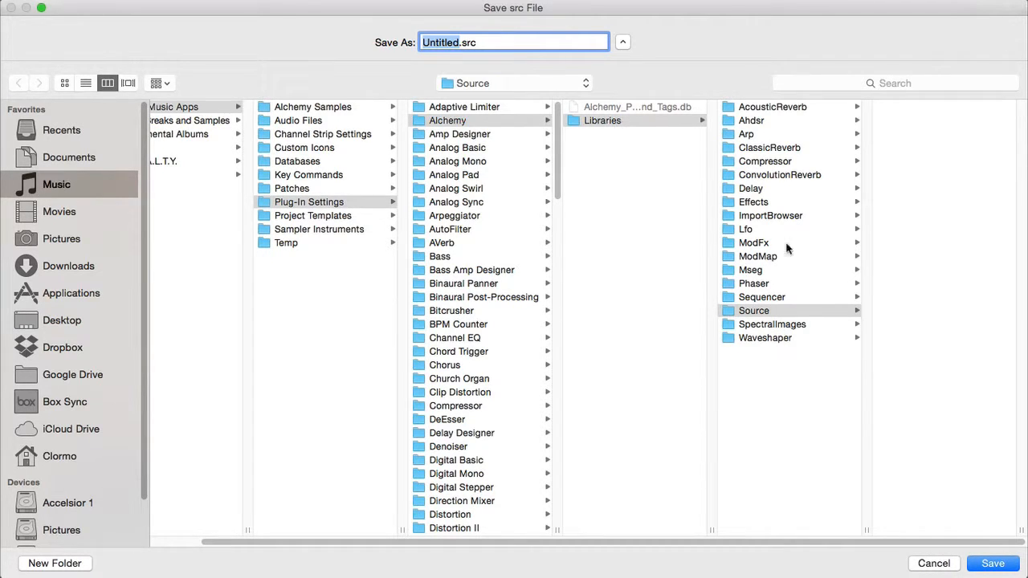
click(934, 563)
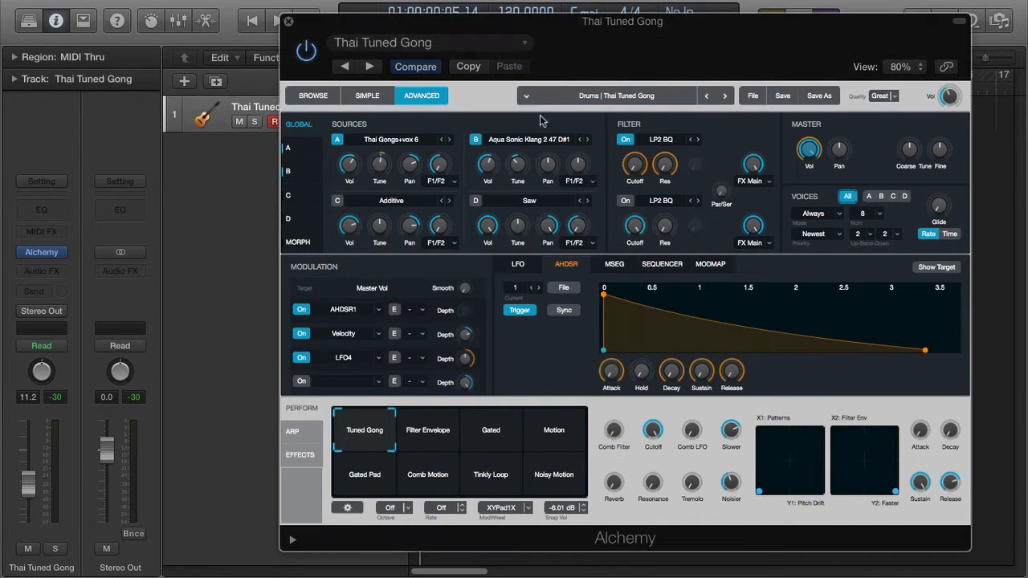
Copy source A, Thai Gongs+vox 6, and paste it into source D.
click(404, 138)
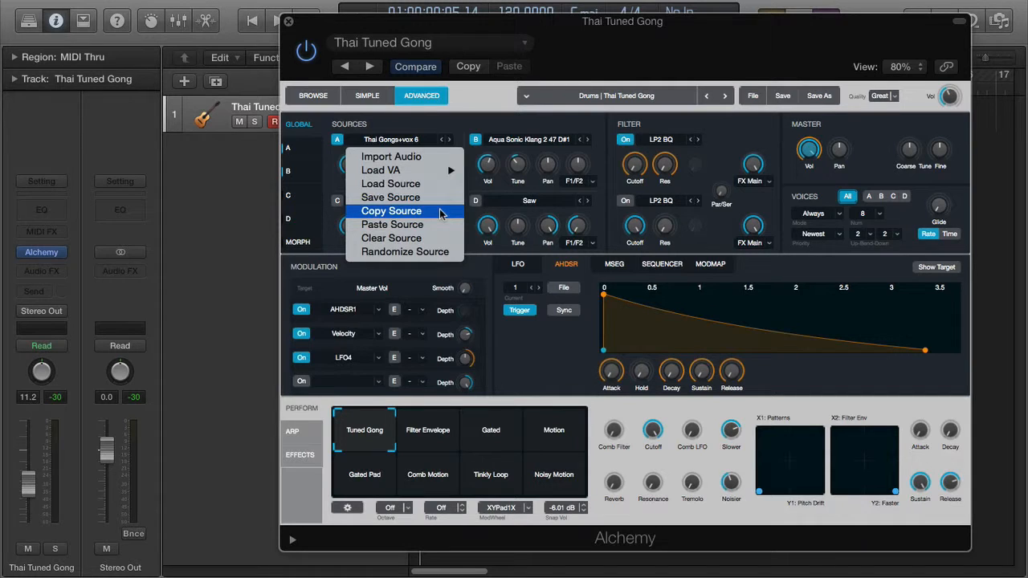
click(441, 213)
click(424, 141)
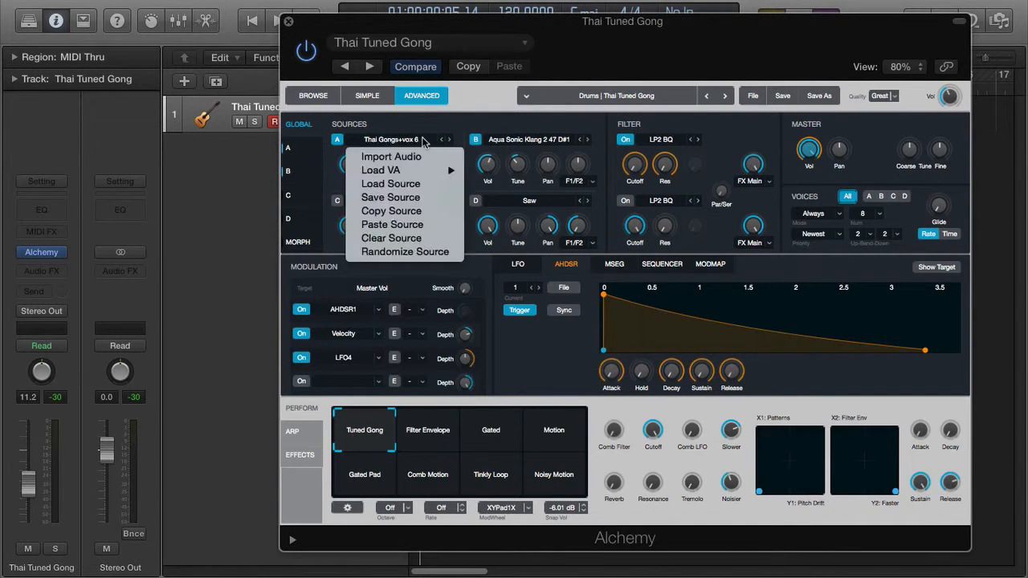
click(418, 212)
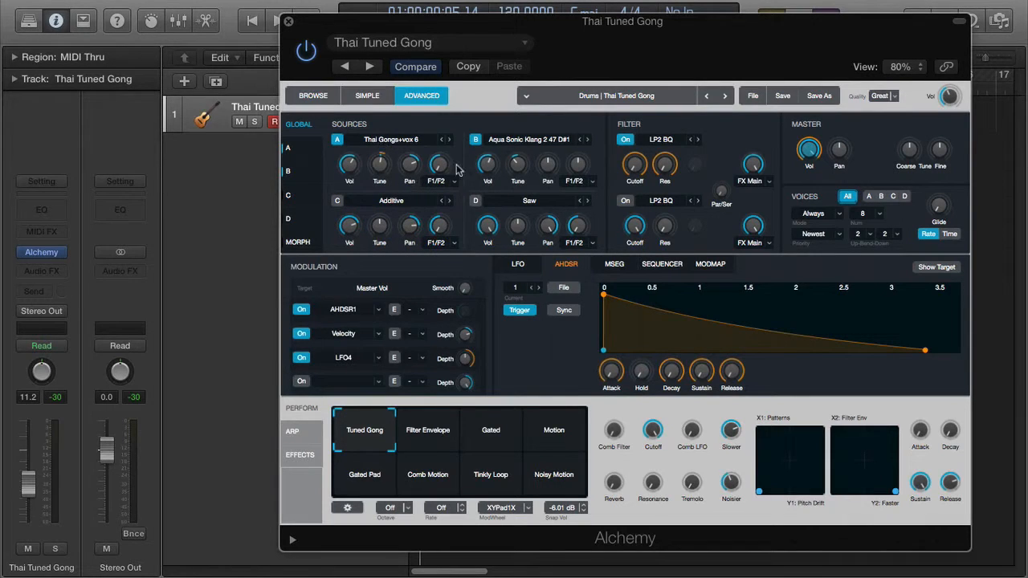
click(550, 203)
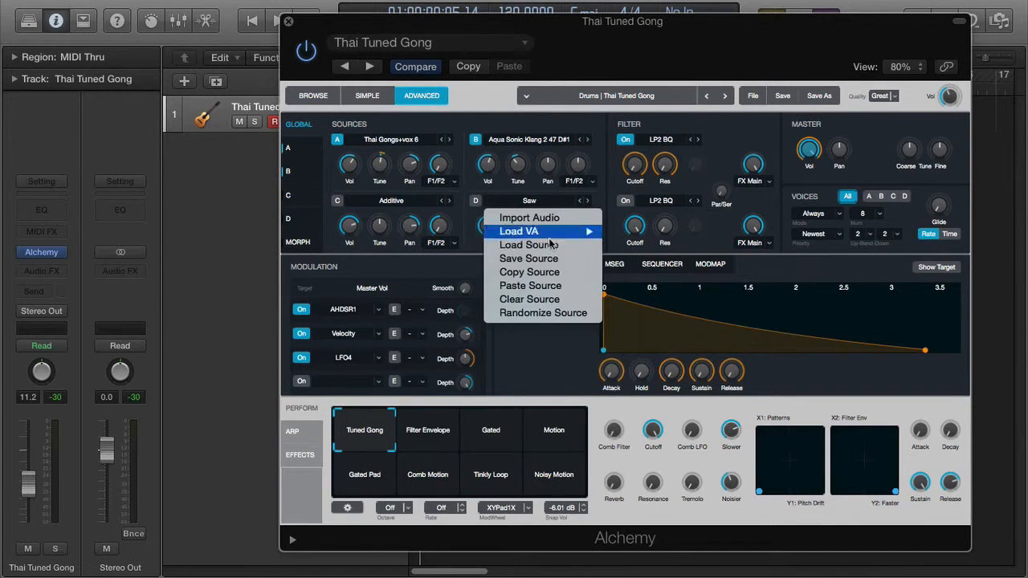
click(554, 288)
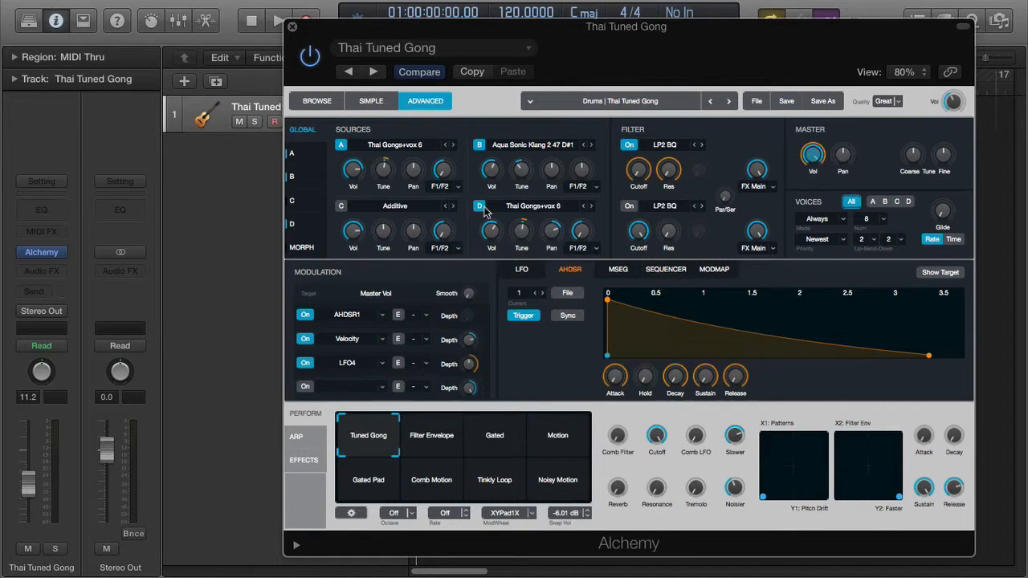
Reload the Thai Tuned Gong preset by stepping to the previous preset and back again.
click(712, 101)
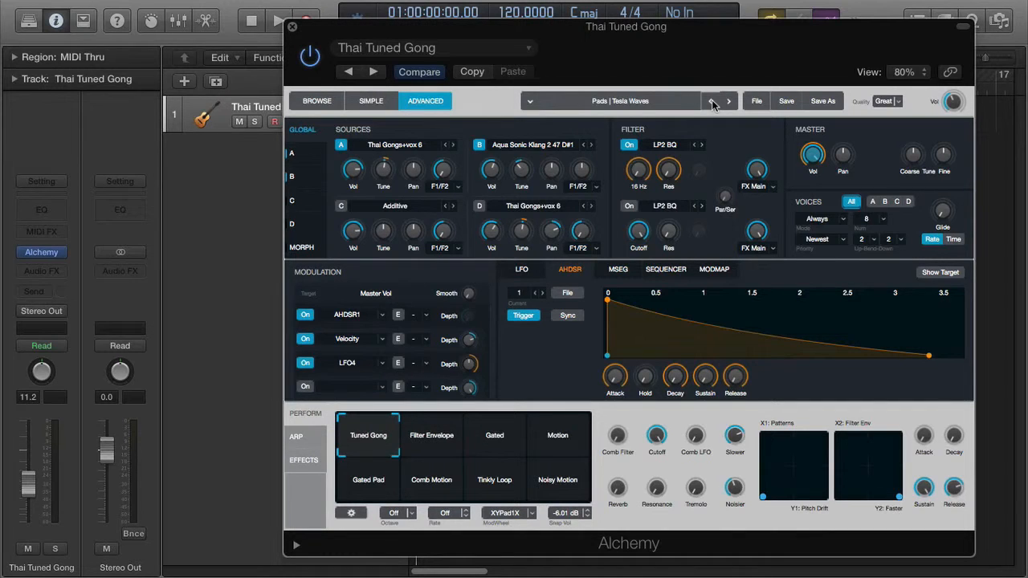
click(730, 101)
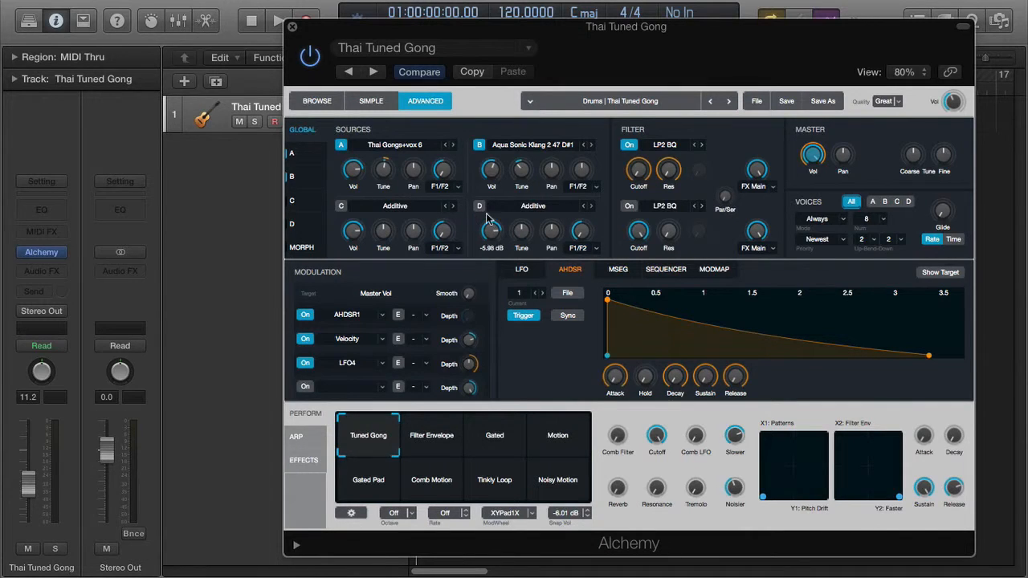
Randomize the settings of source A three times.
click(421, 145)
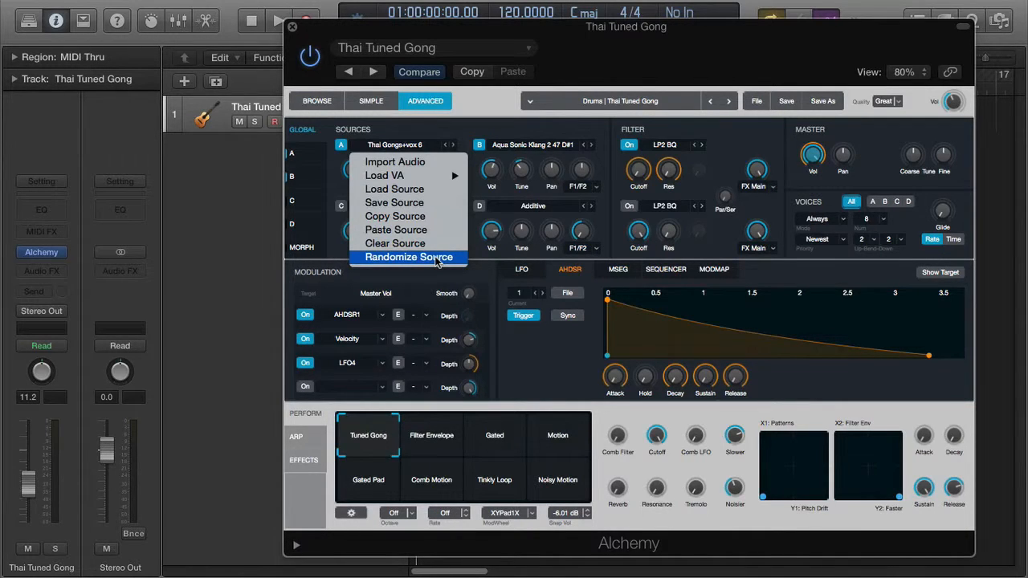
click(465, 131)
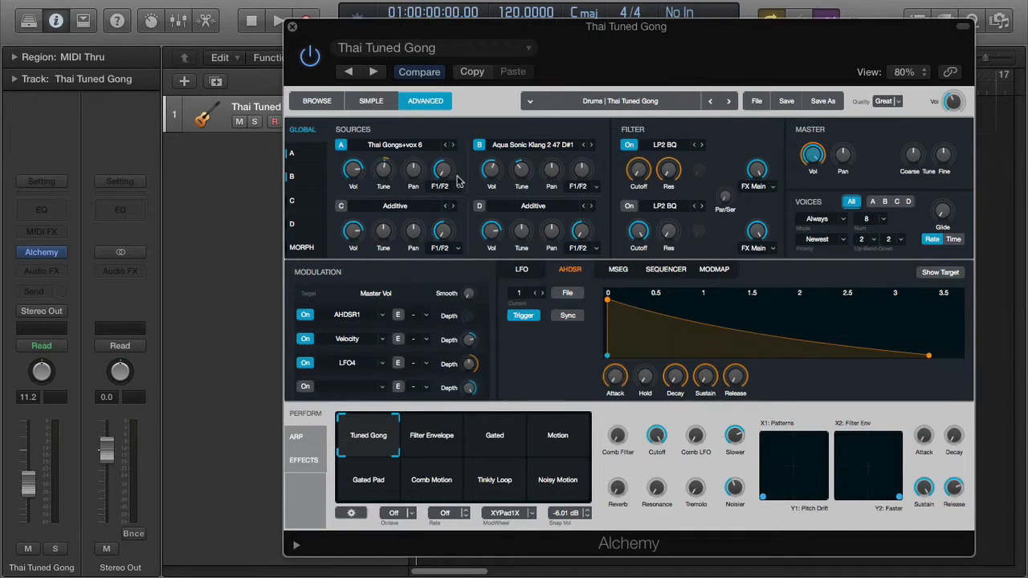
click(430, 146)
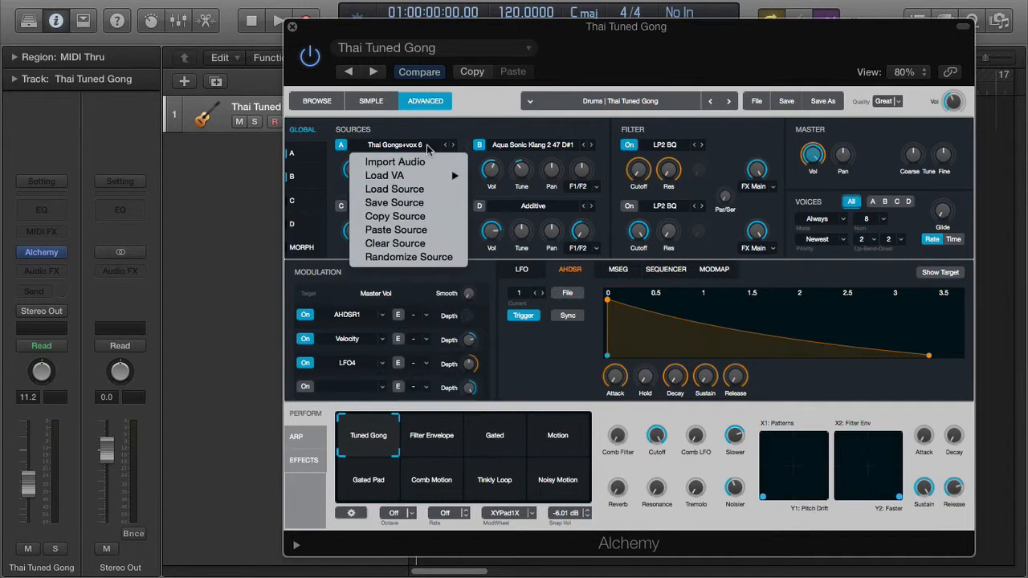
click(431, 257)
click(411, 147)
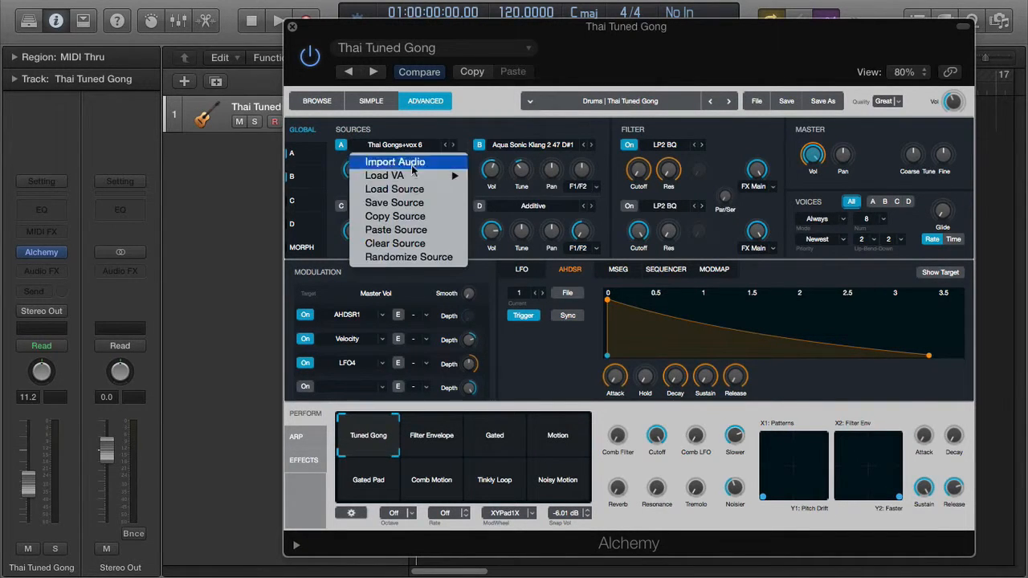
click(409, 257)
click(386, 147)
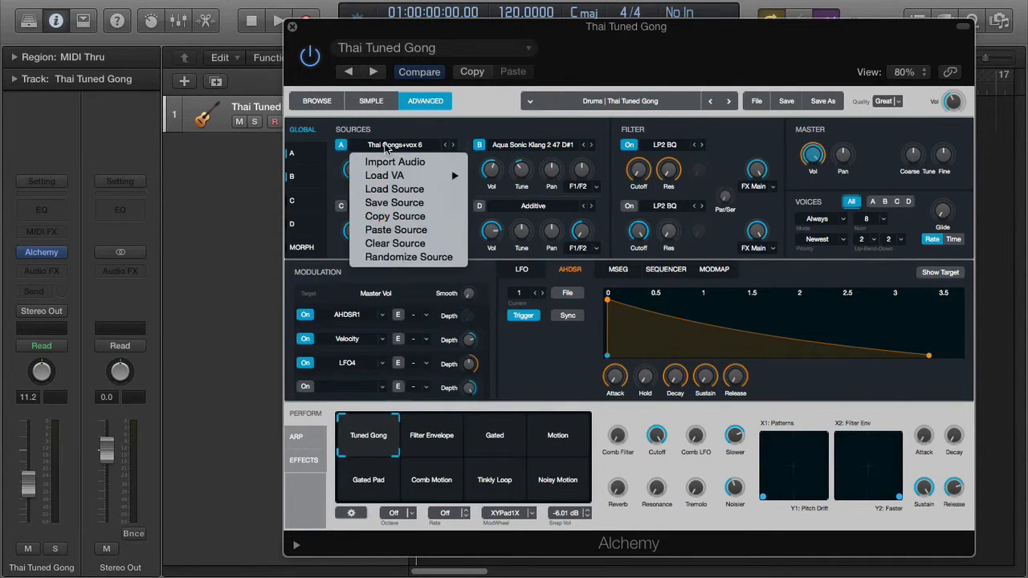
click(410, 257)
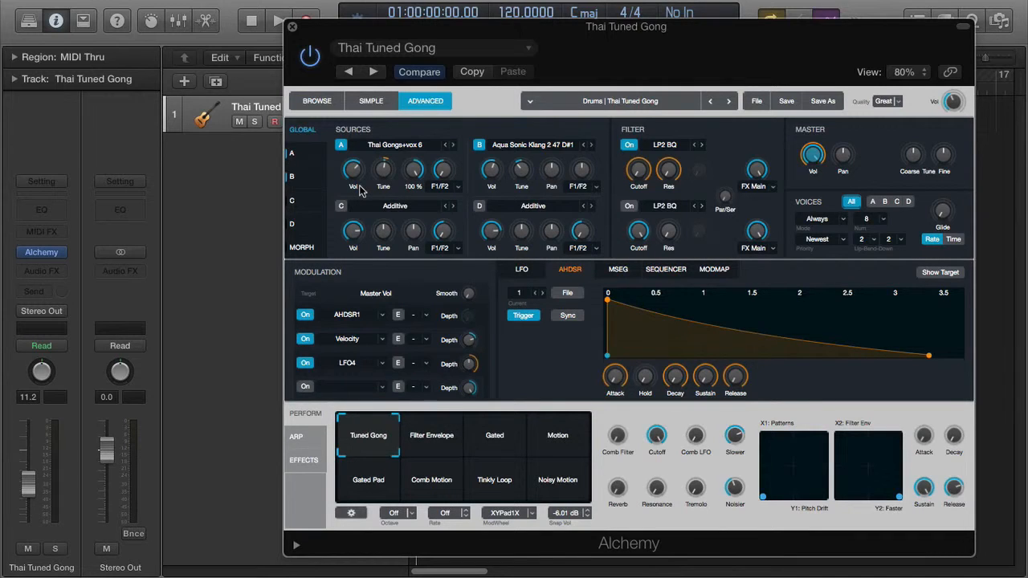
Lower source A's volume to about -13 dB and vary its coarse tuning down and up.
click(430, 146)
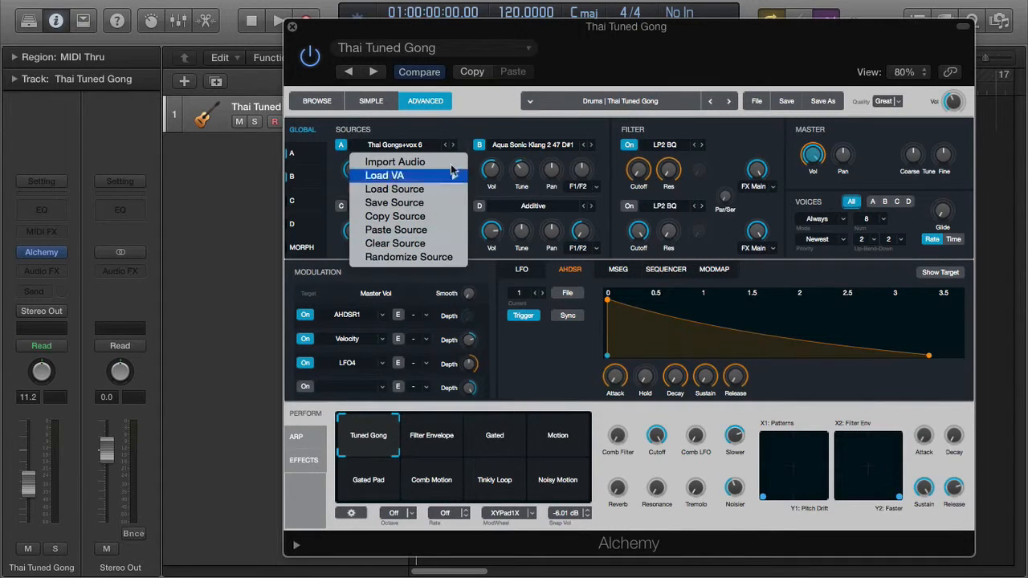
click(446, 138)
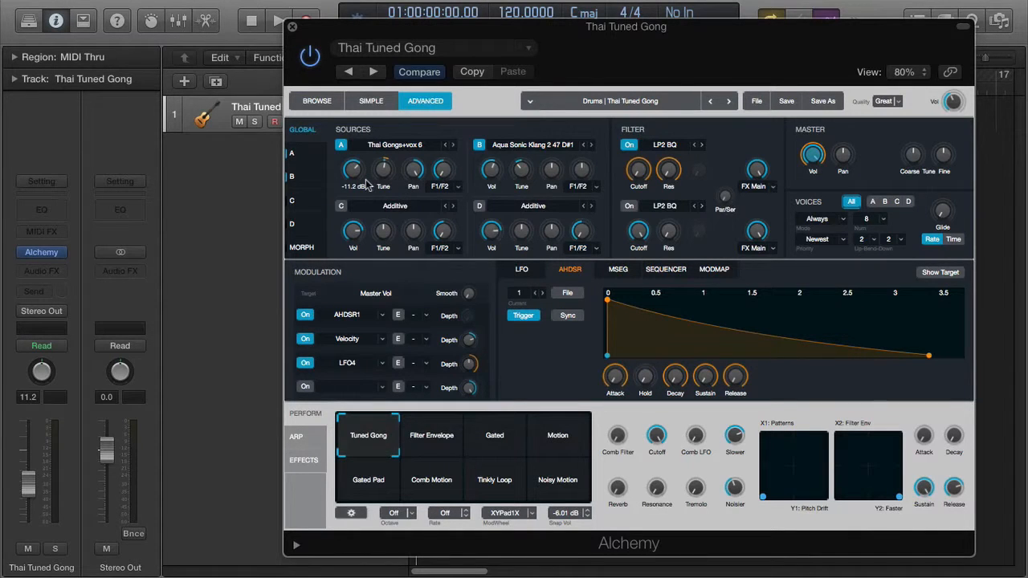
mouse_move(357, 180)
mouse_move(358, 180)
mouse_down()
mouse_move(379, 254)
mouse_move(368, 163)
mouse_move(371, 196)
mouse_up()
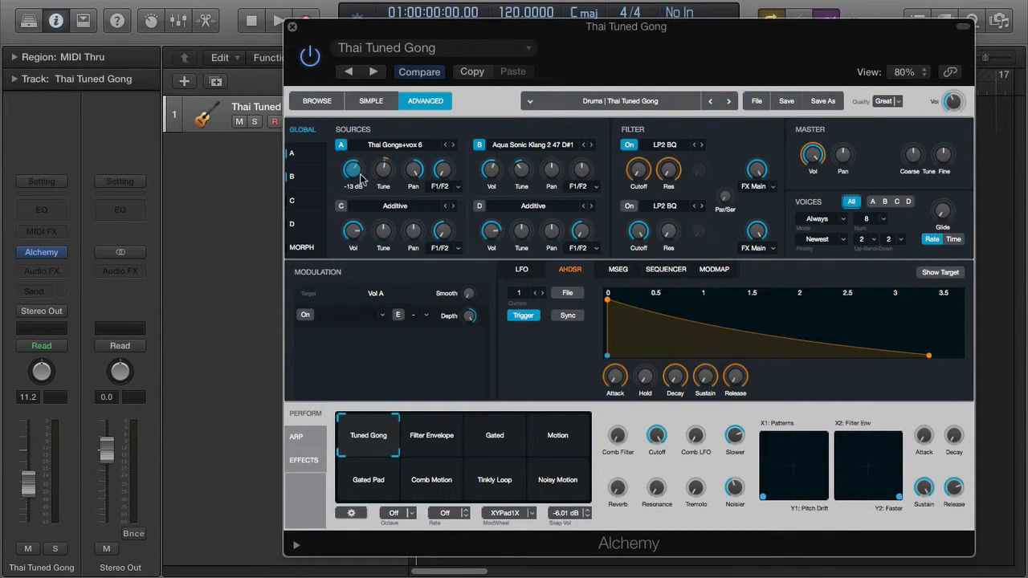
mouse_move(386, 175)
drag(385, 178, 387, 193)
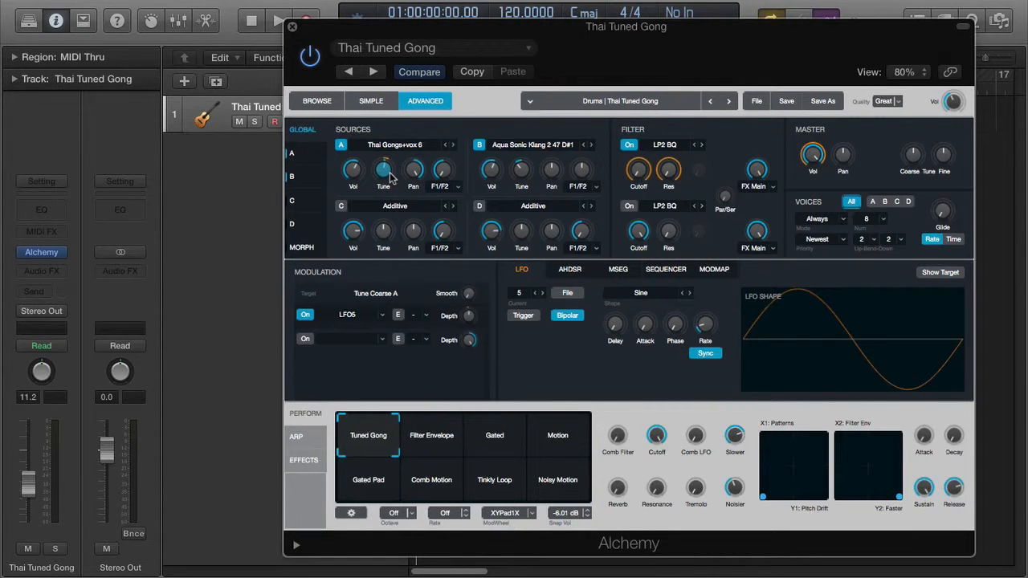
drag(390, 177, 392, 154)
View the main effects rack, including Multimode Filter and Acoustic Reverb, and return to the Perform controls.
click(303, 464)
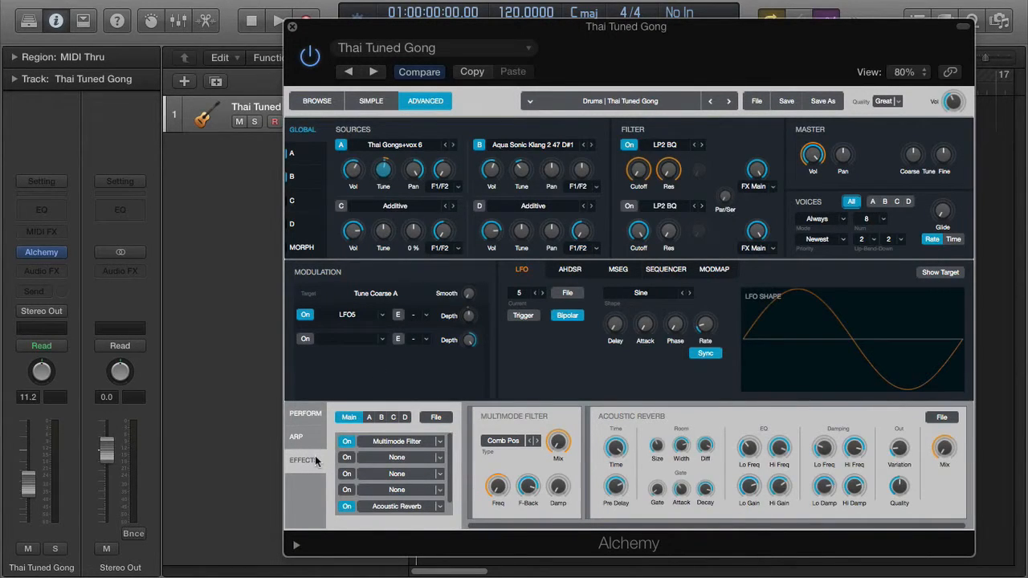
click(307, 414)
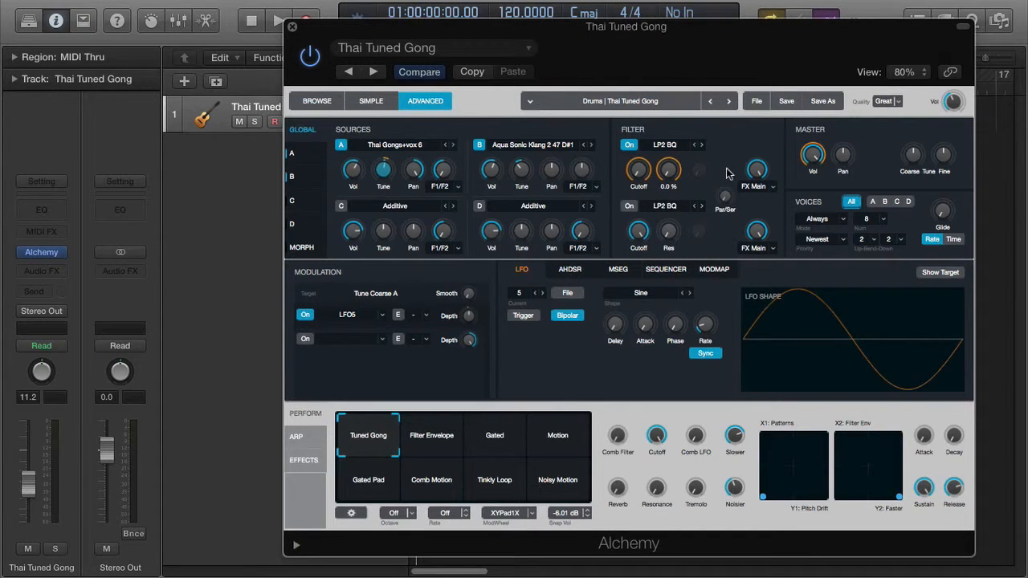
Vary source A's F1/F2 send balance and examine its filter and FX routing options, keeping F1/F2.
click(446, 174)
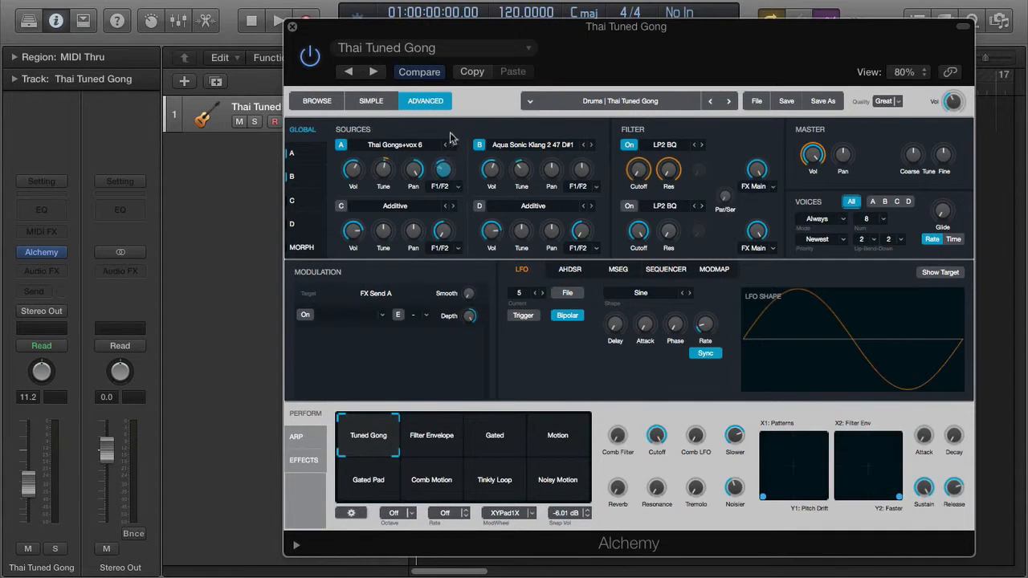
click(458, 187)
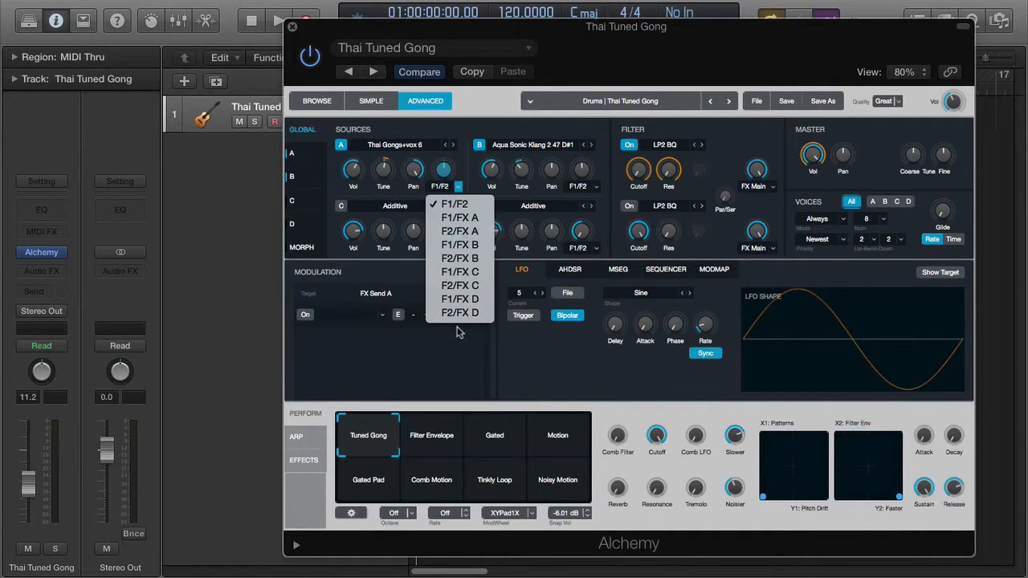
click(445, 173)
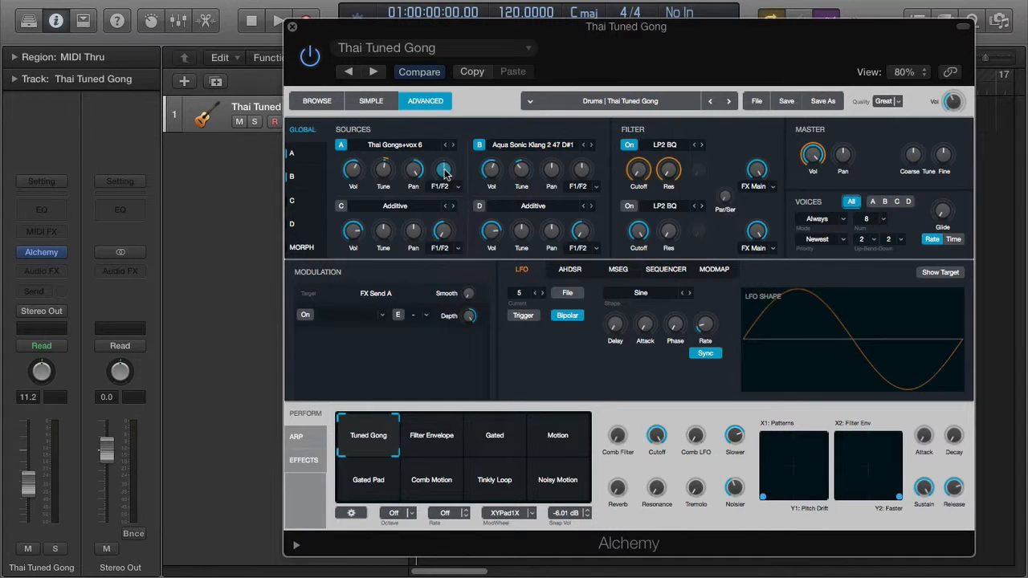
drag(444, 171, 445, 230)
click(458, 186)
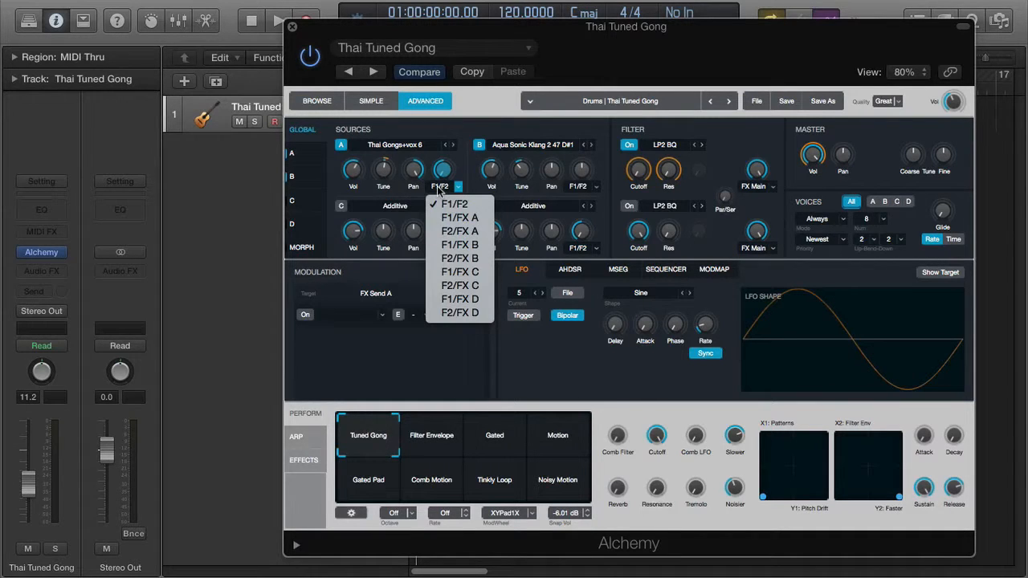
click(631, 211)
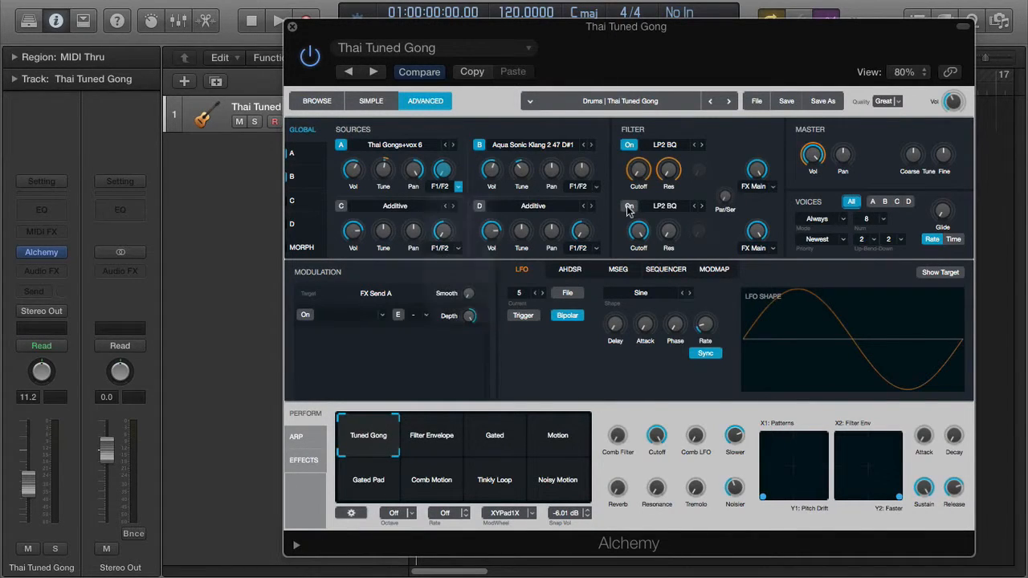
Audition different F1/F2 balances for source A during playback, with the second filter switched on and off again.
click(629, 207)
key(space)
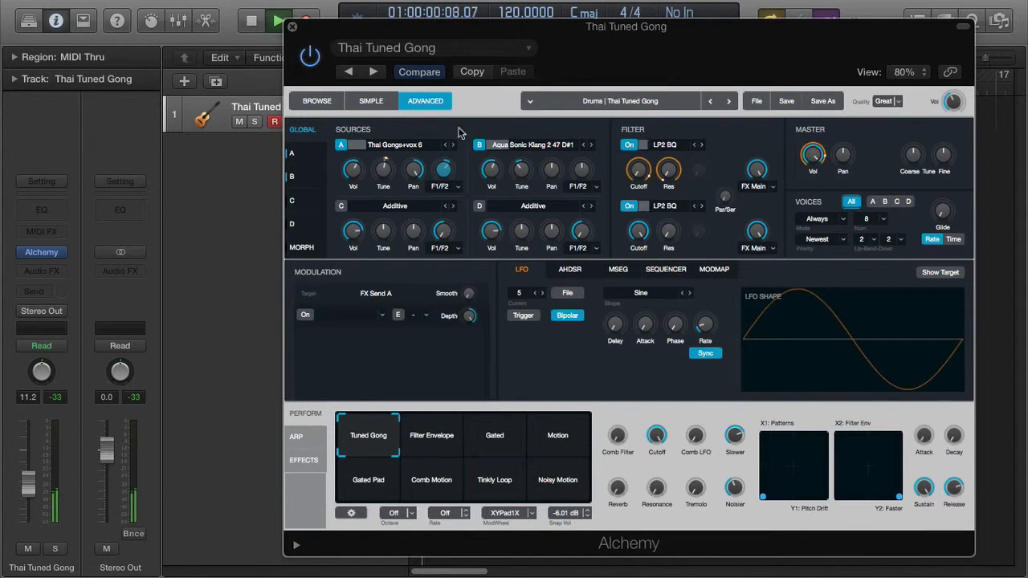
drag(446, 171, 452, 223)
mouse_move(445, 165)
mouse_down()
mouse_move(448, 201)
mouse_move(442, 163)
mouse_up()
click(627, 206)
drag(448, 172, 449, 216)
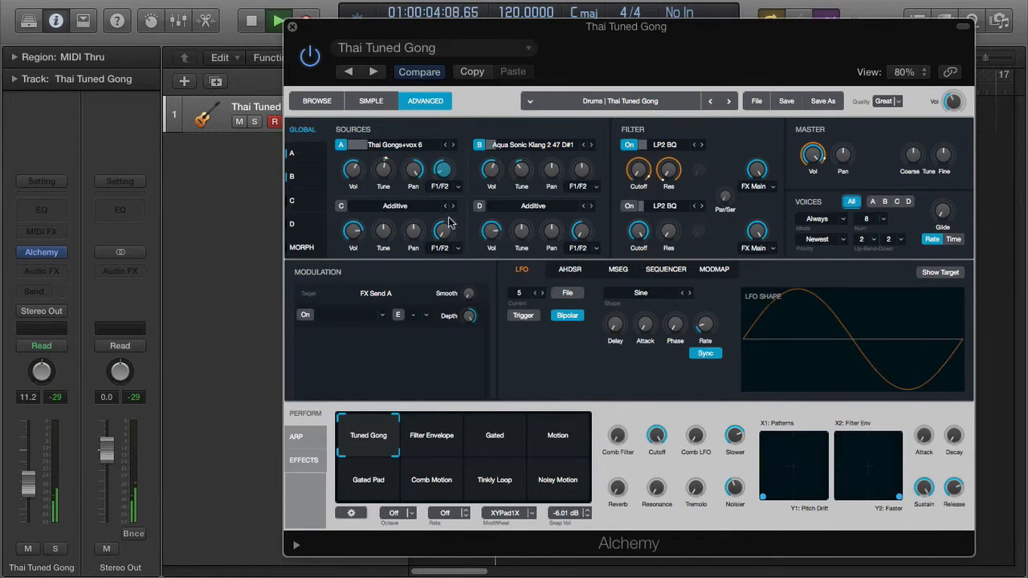
key(space)
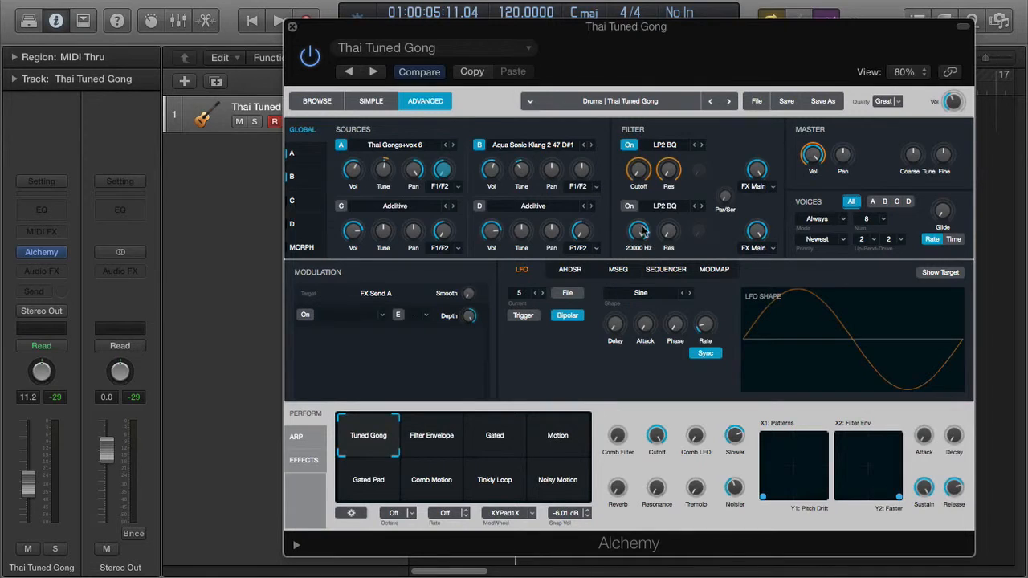
Examine source A's filter and FX routing options alongside the main effects rack, keeping F1/F2.
click(460, 187)
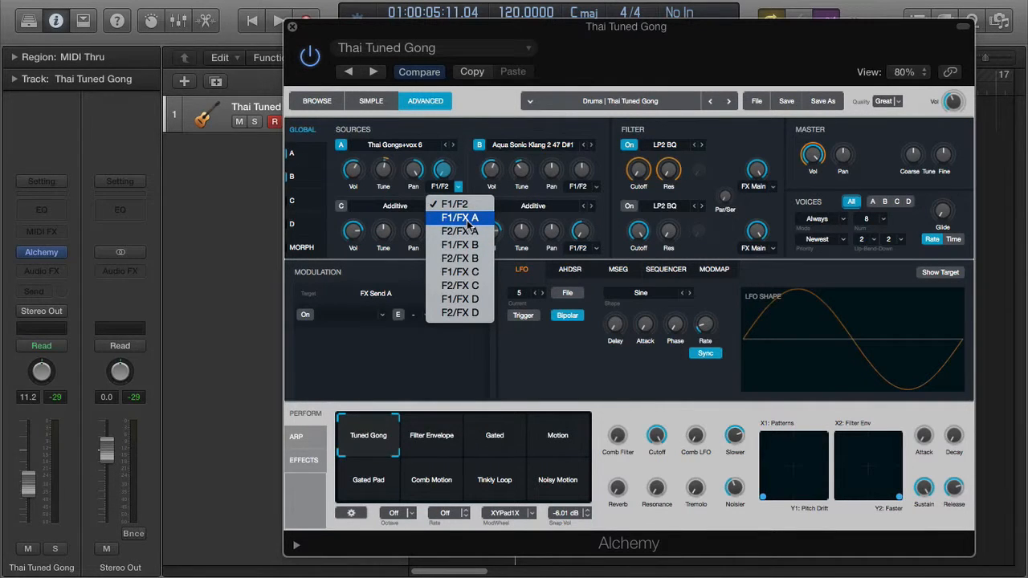
click(310, 469)
click(308, 466)
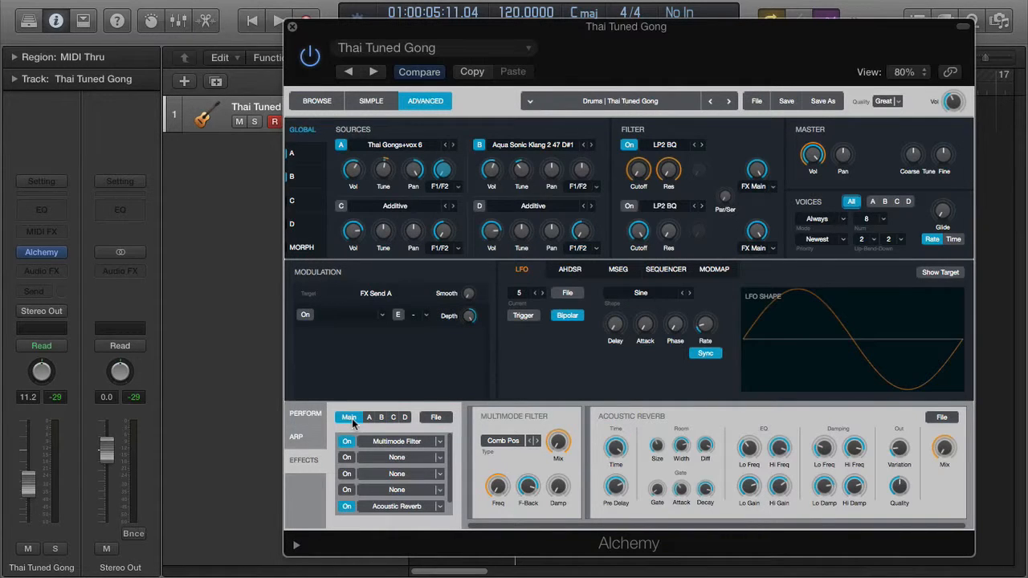
click(458, 187)
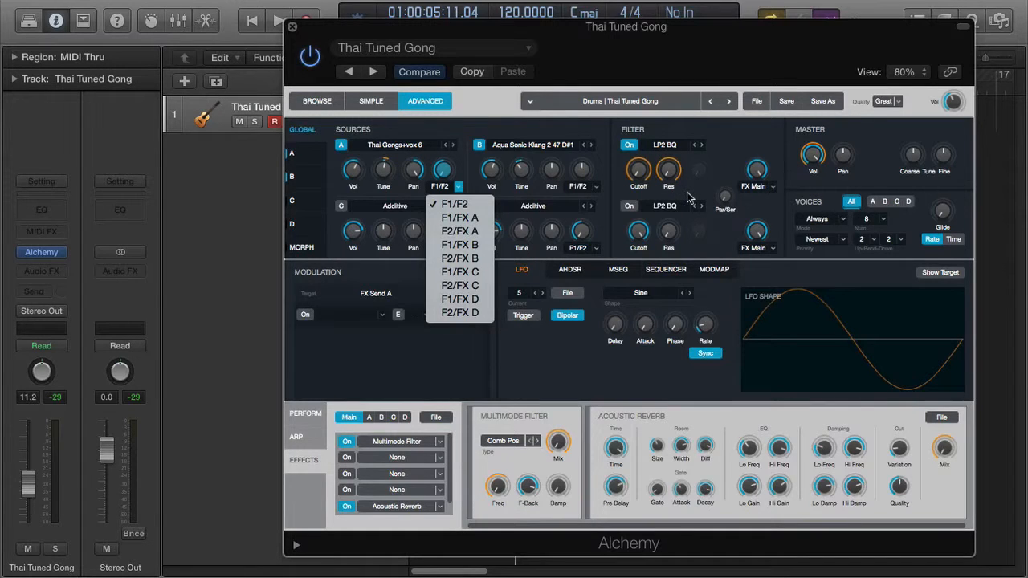
click(455, 131)
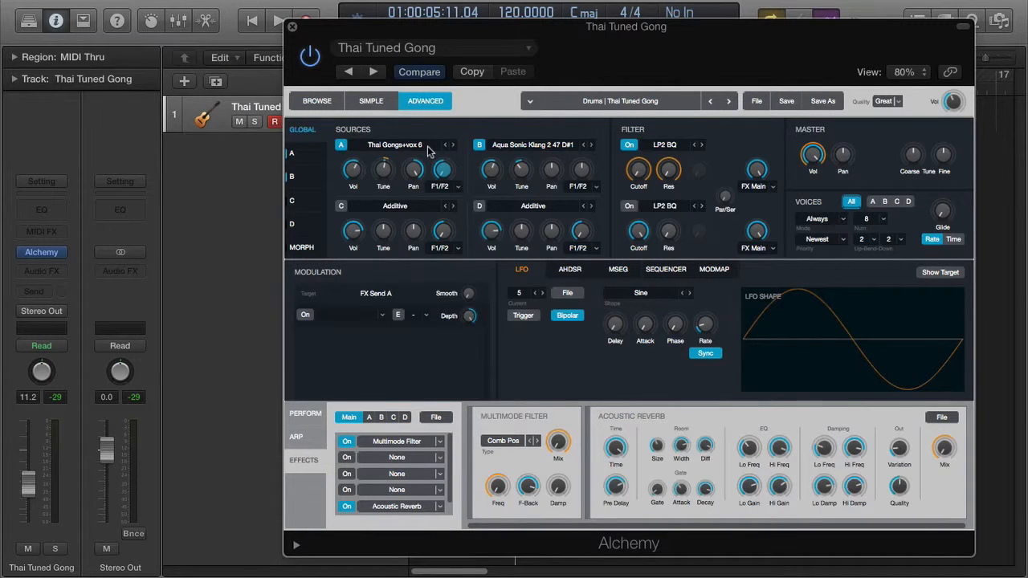
Browse the virtual analog waveforms available for source A, including the Basic, Complex, Saw and Square categories, without loading one.
click(427, 146)
mouse_move(436, 175)
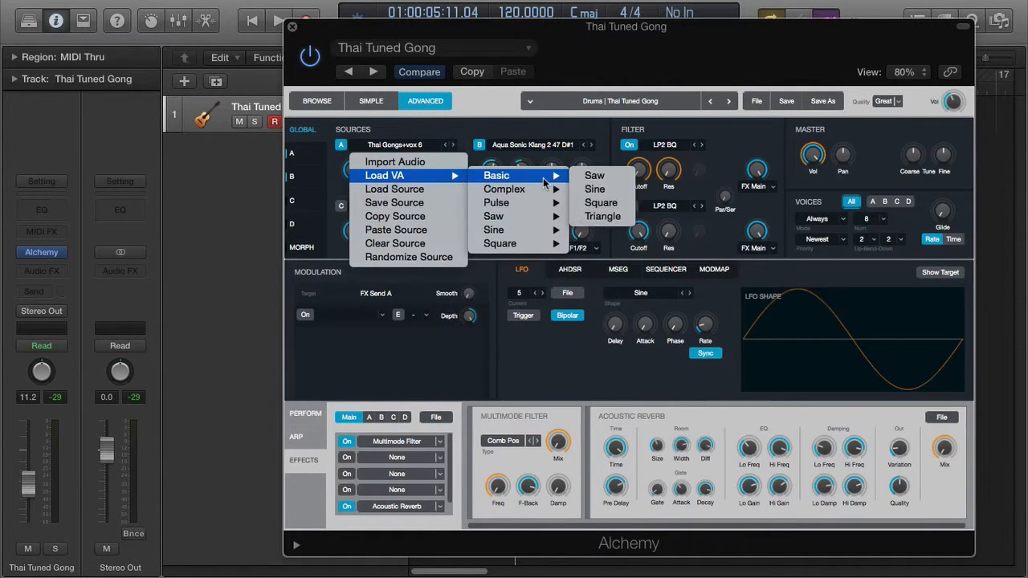
mouse_move(530, 189)
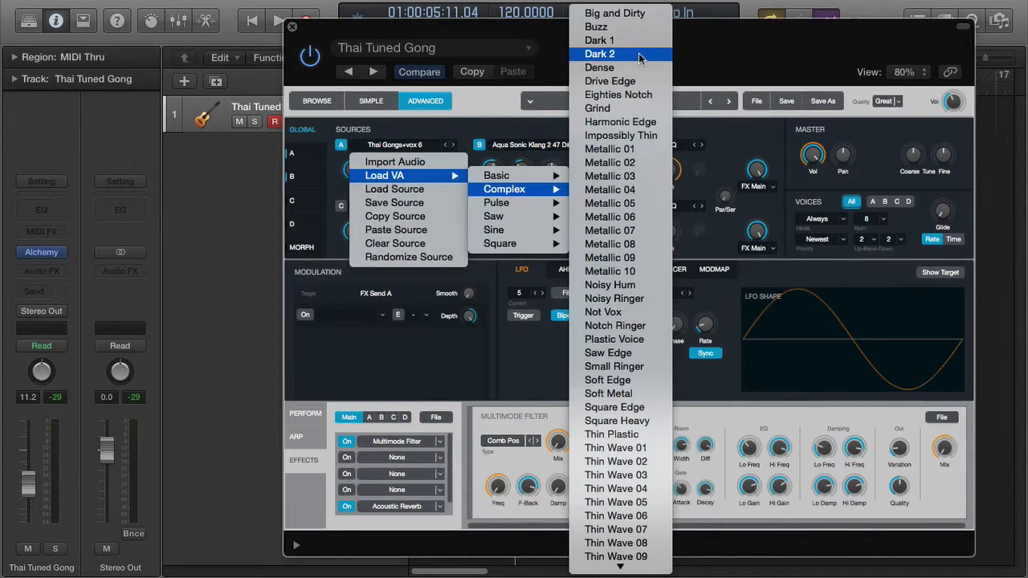
mouse_move(645, 572)
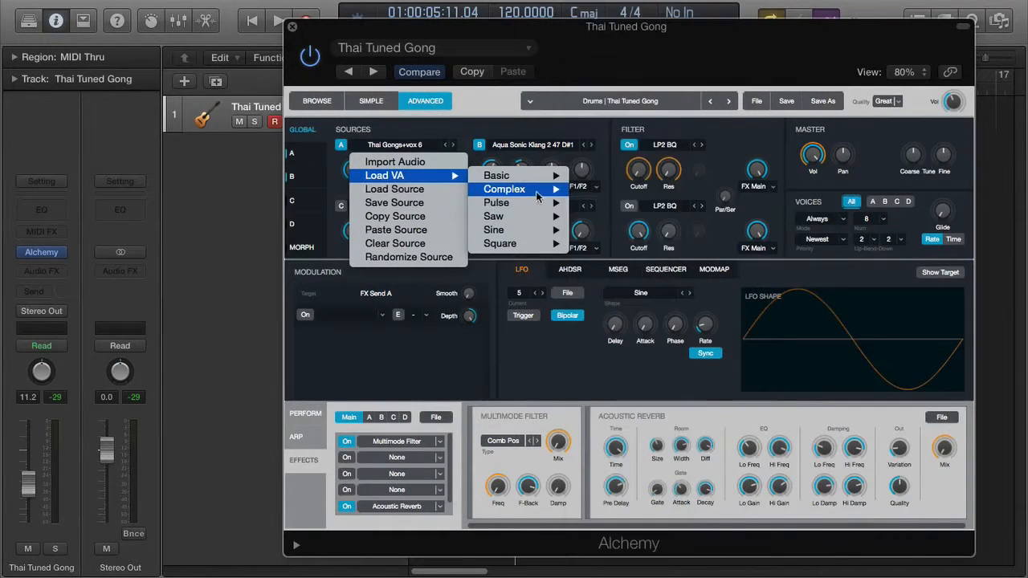
mouse_move(523, 225)
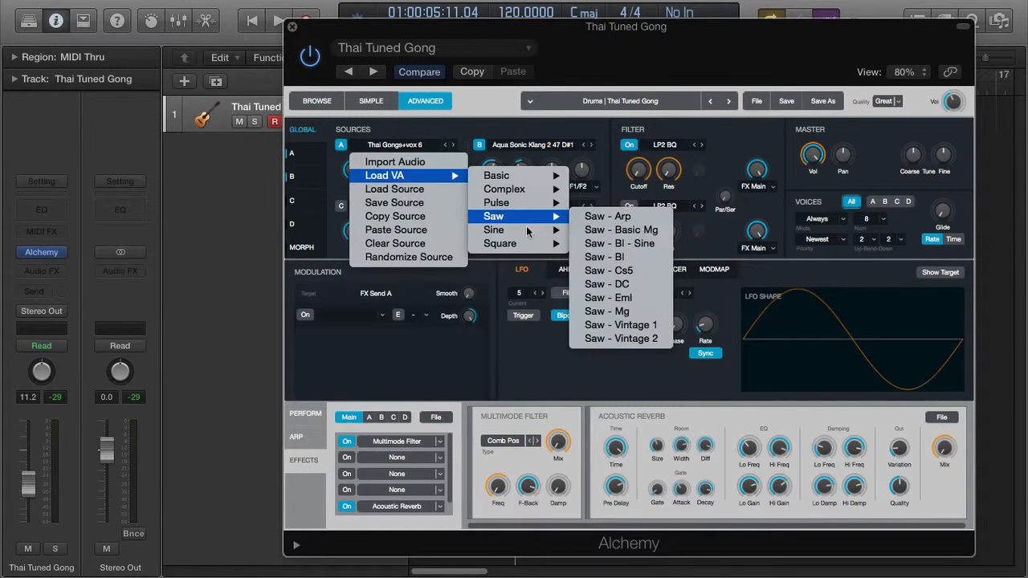
mouse_move(528, 247)
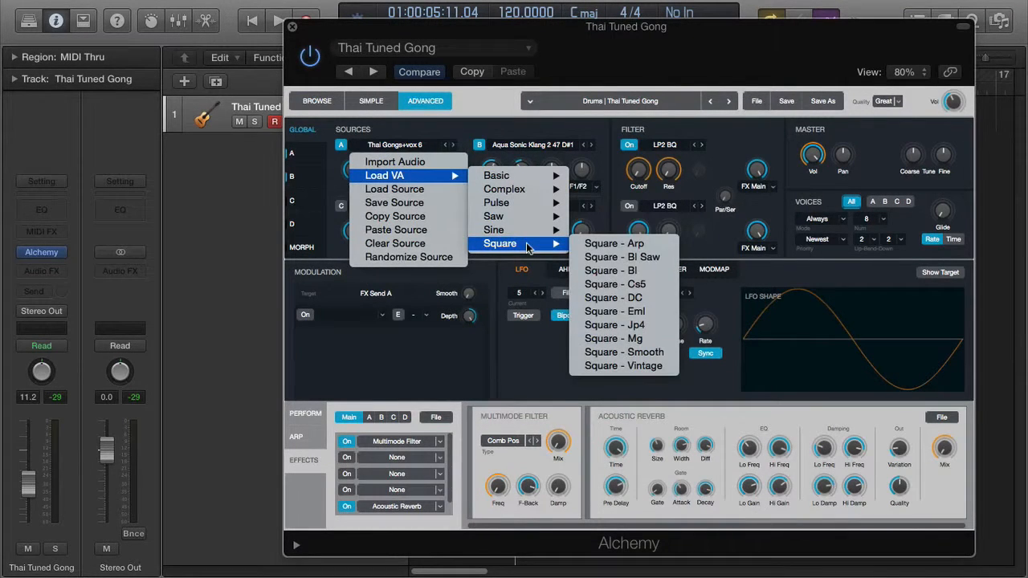
click(654, 58)
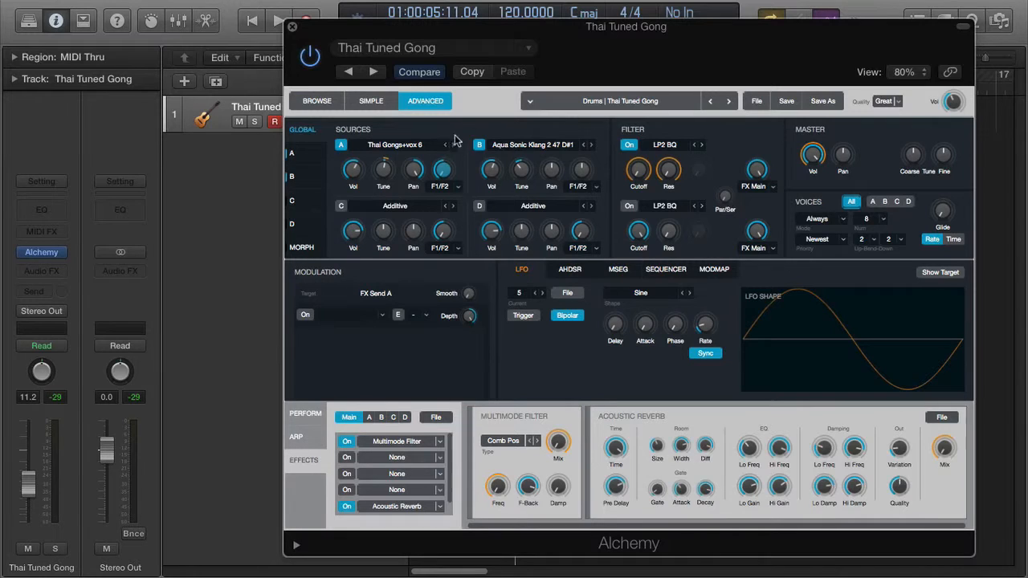